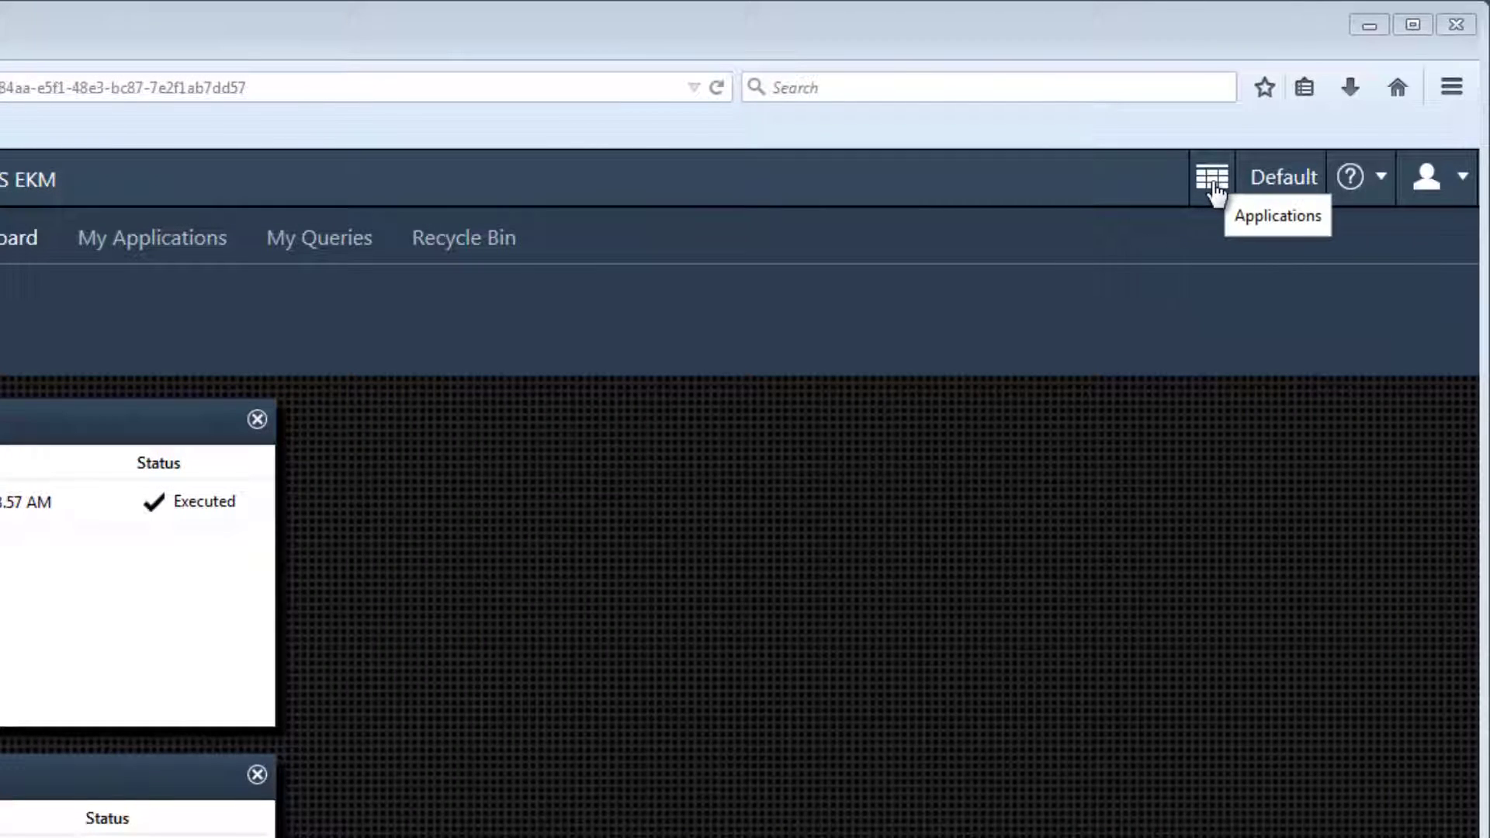
# Step: Create a Start MAPDL Job and review its Customization/Preferences and HPC Setup batch options
pyautogui.click(1213, 182)
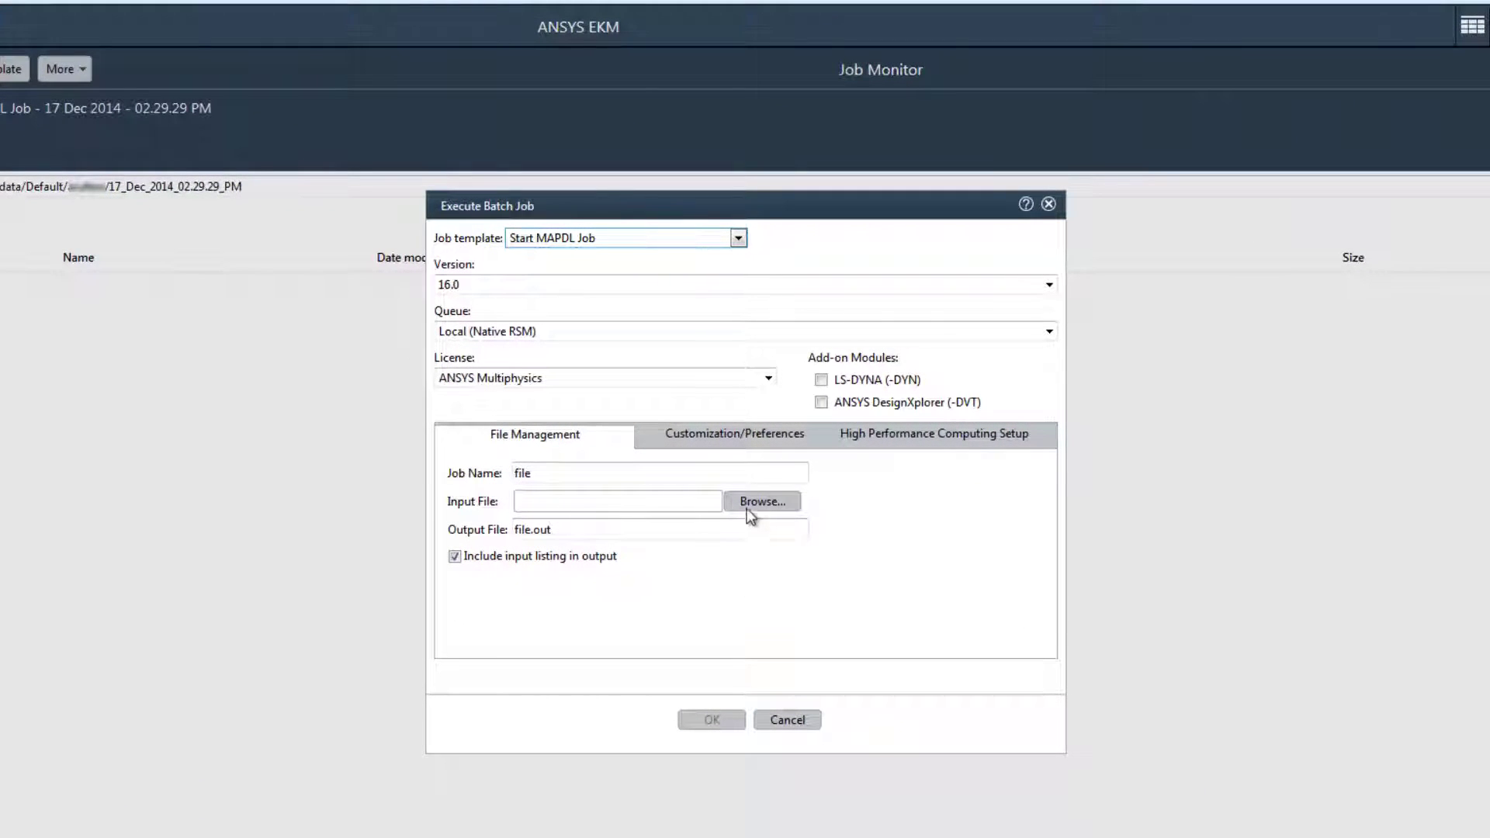
pyautogui.click(762, 439)
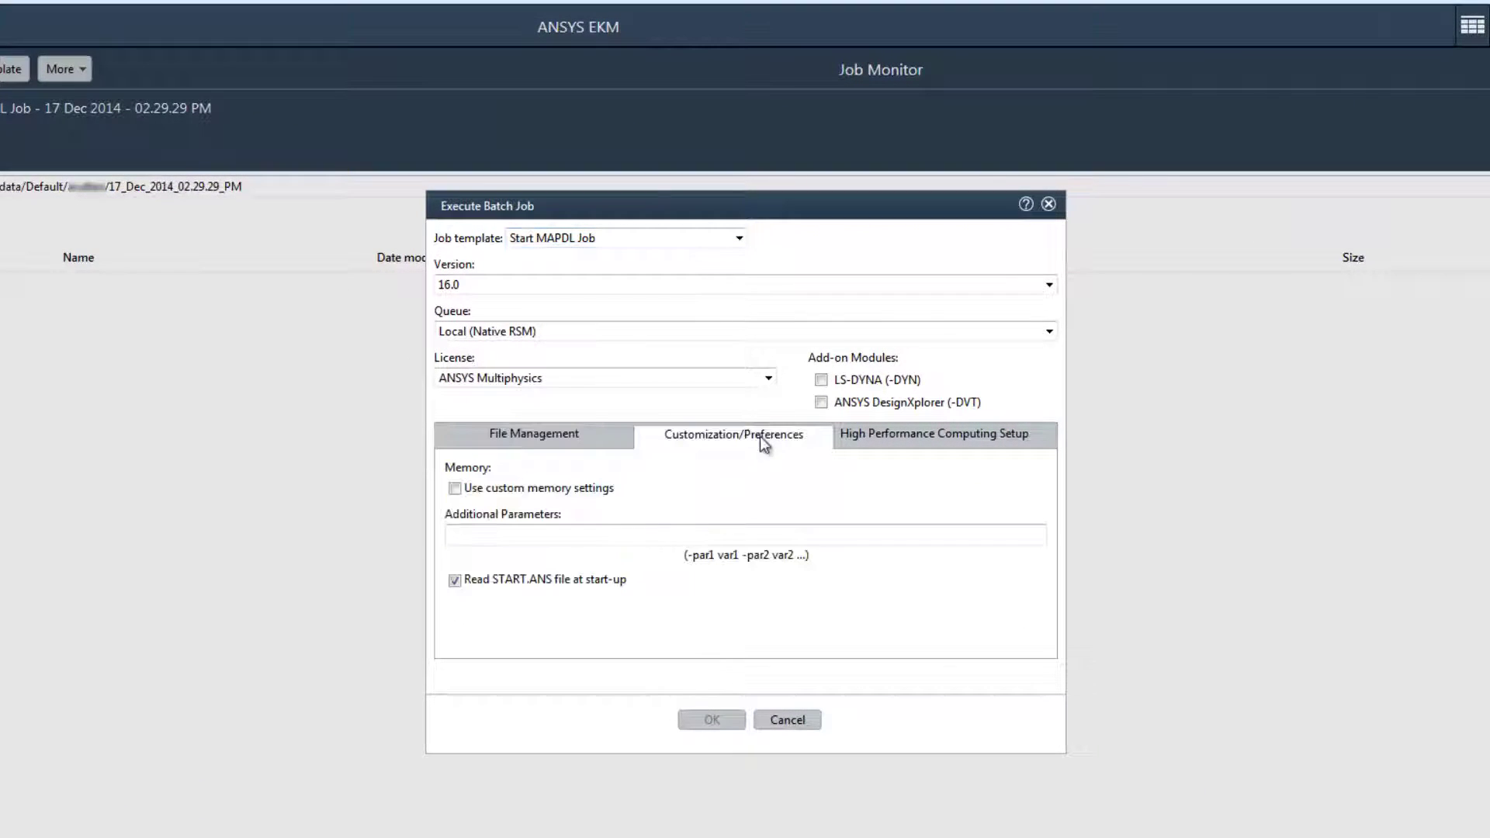
pyautogui.click(915, 440)
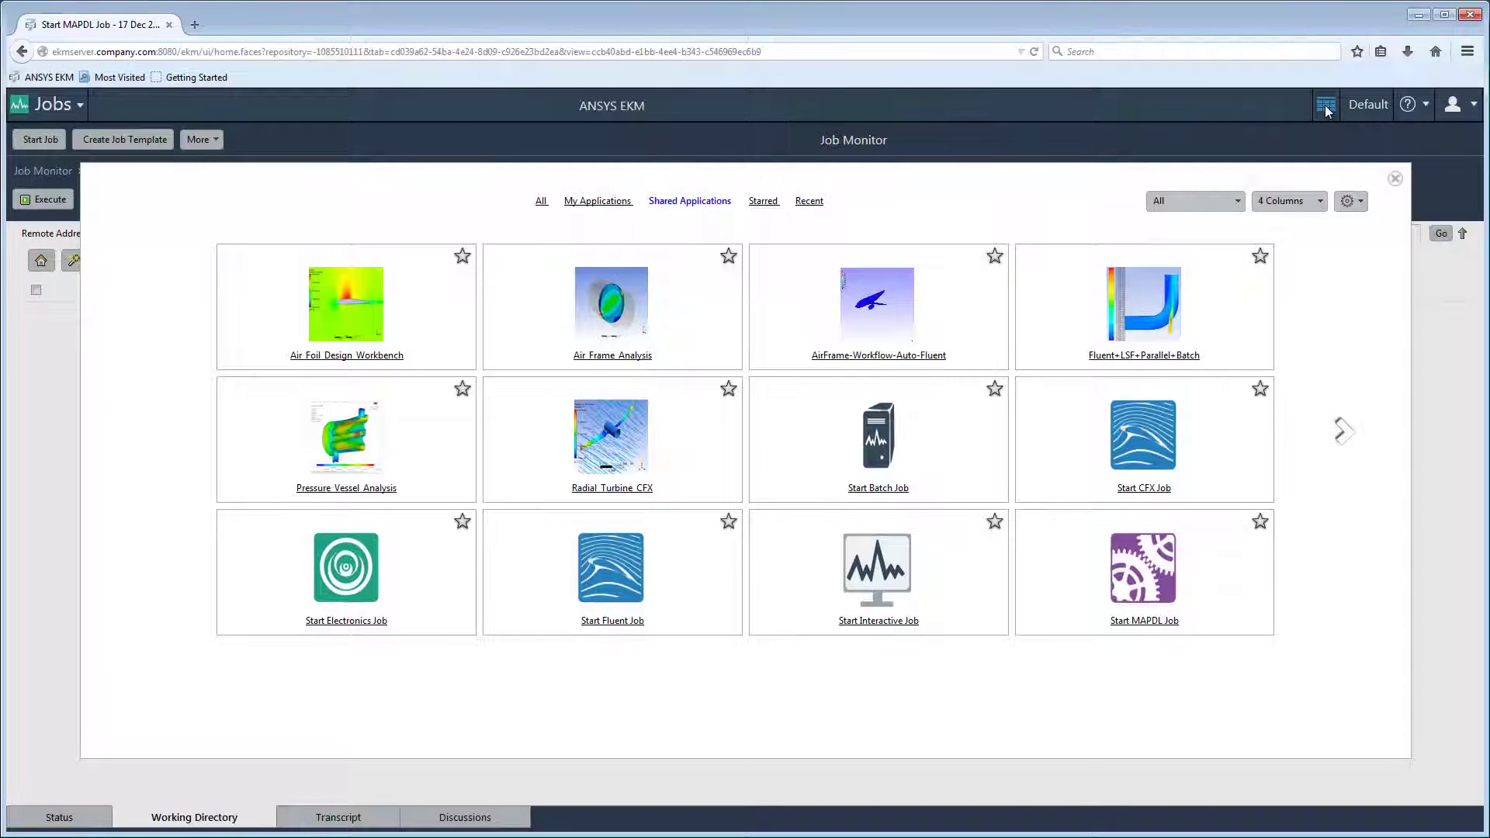
# Step: Close the applications gallery and switch to the shared simulation-files folder in Data
pyautogui.click(1396, 183)
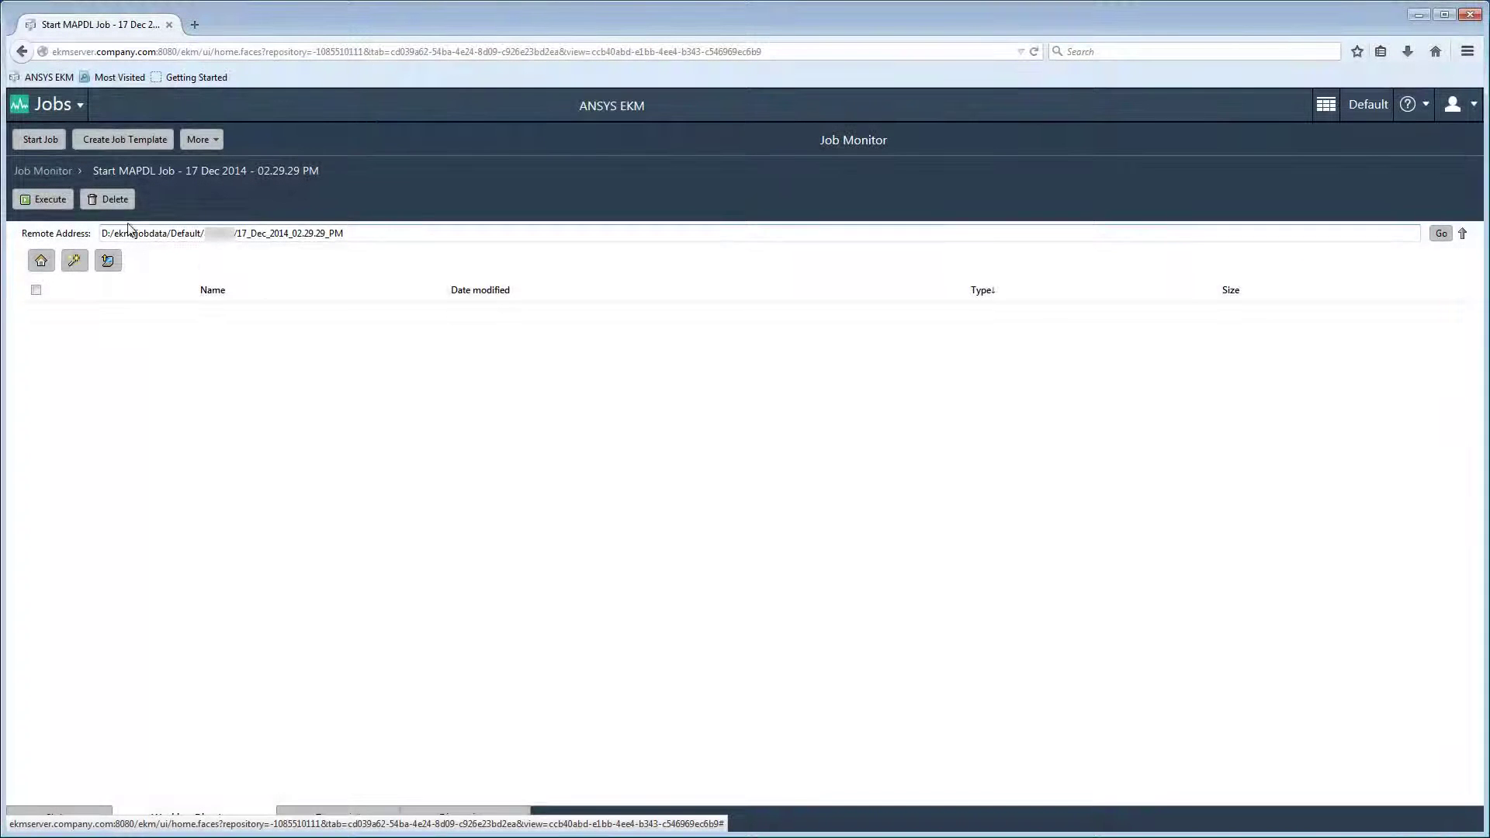
pyautogui.click(77, 104)
pyautogui.click(44, 159)
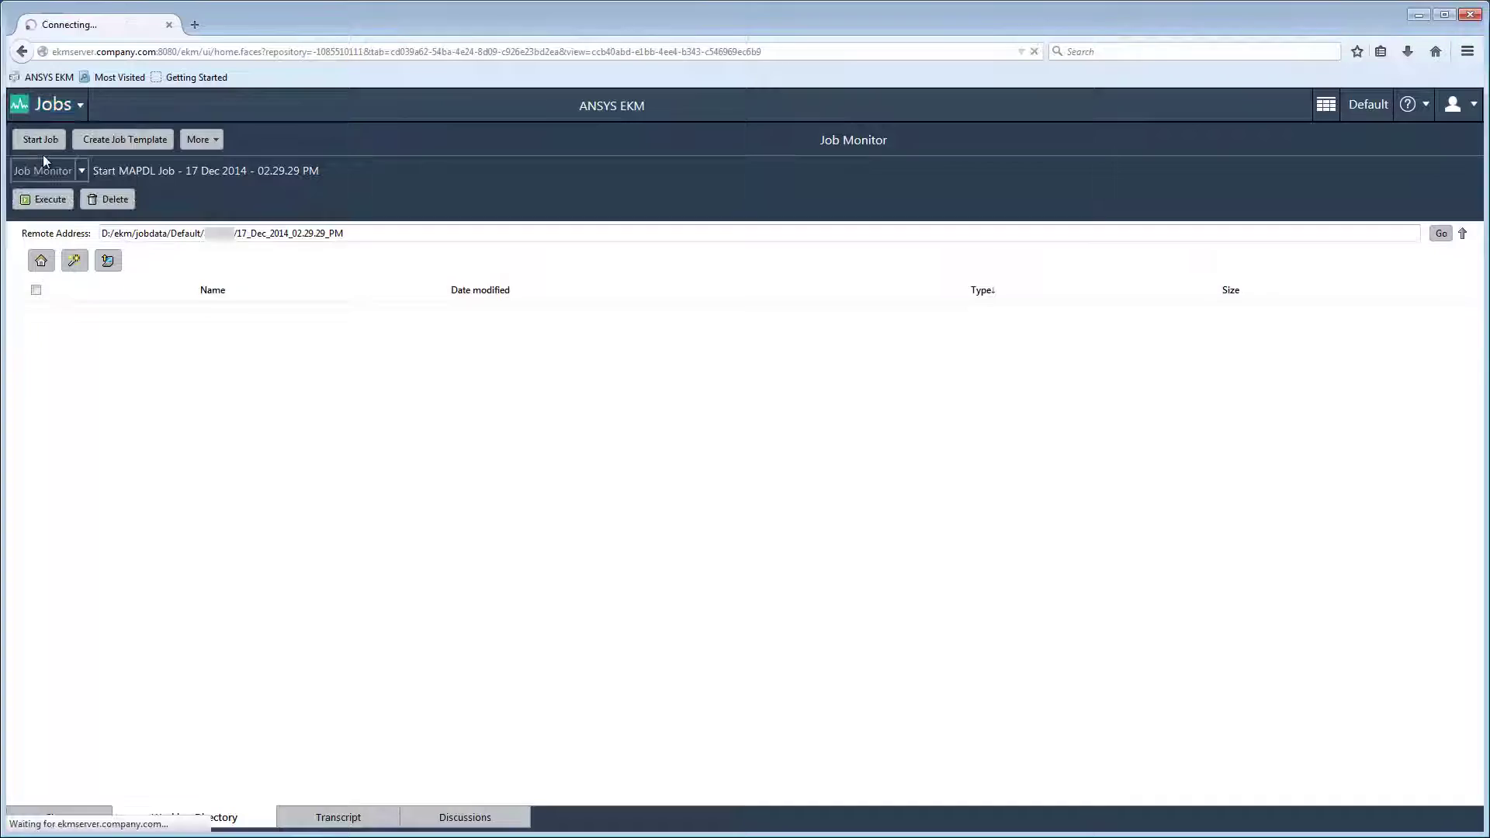
# Step: Inspect the More > Execute actions for OptimTee.aedt, then dismiss the menu
pyautogui.rightClick(152, 260)
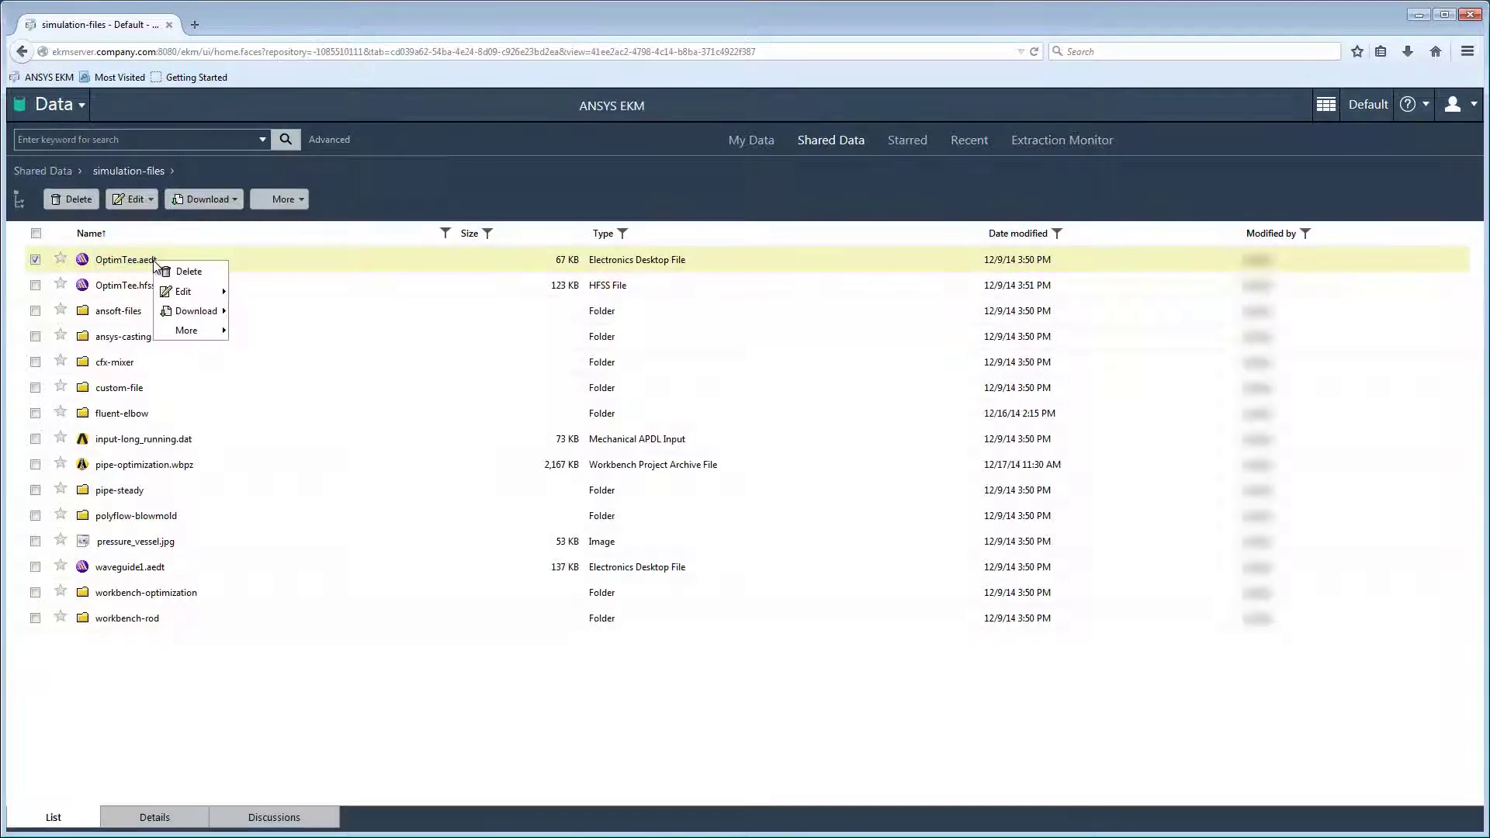
pyautogui.moveTo(204, 330)
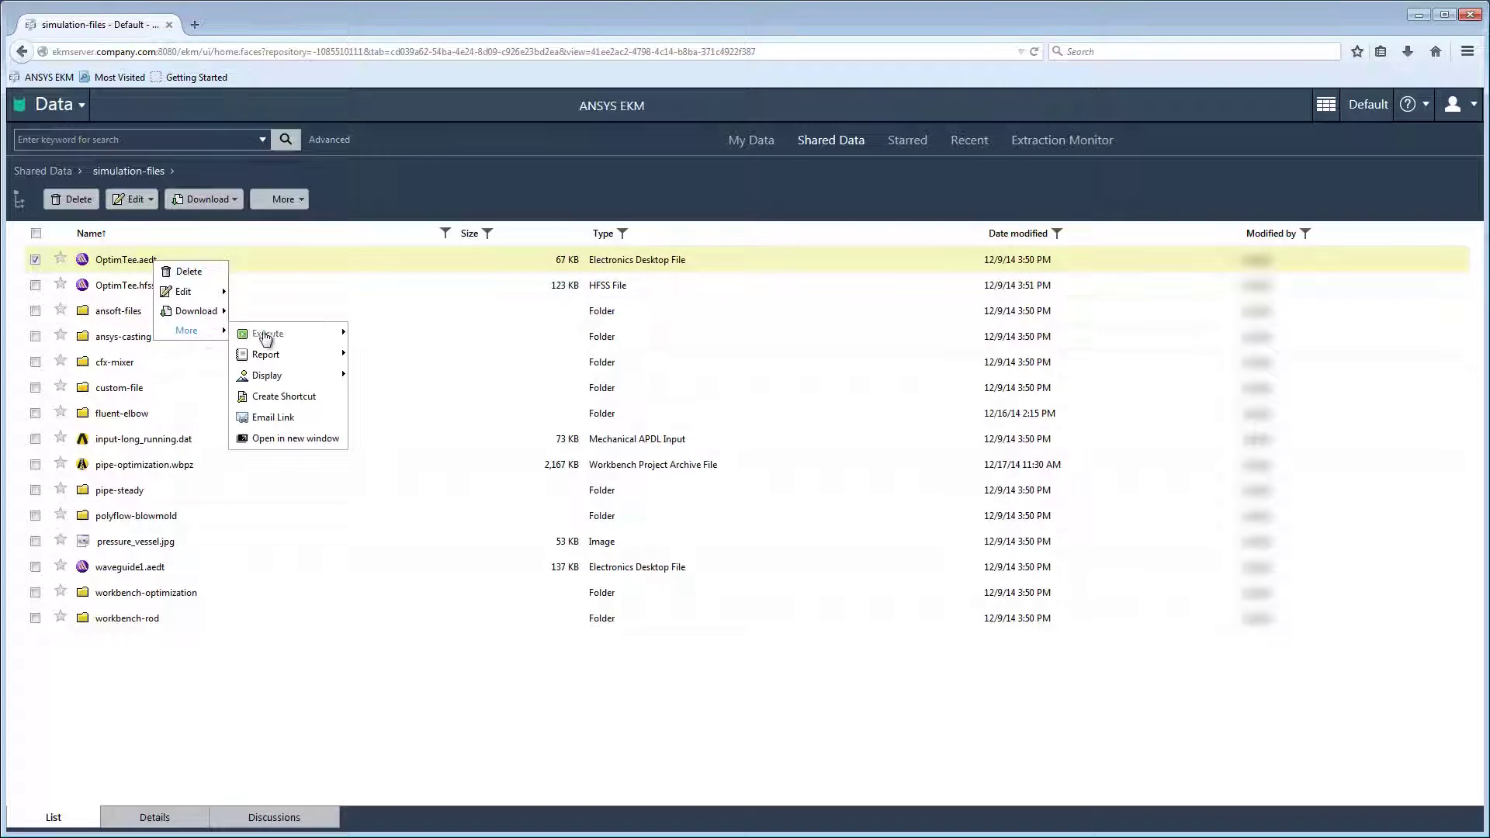
pyautogui.moveTo(299, 342)
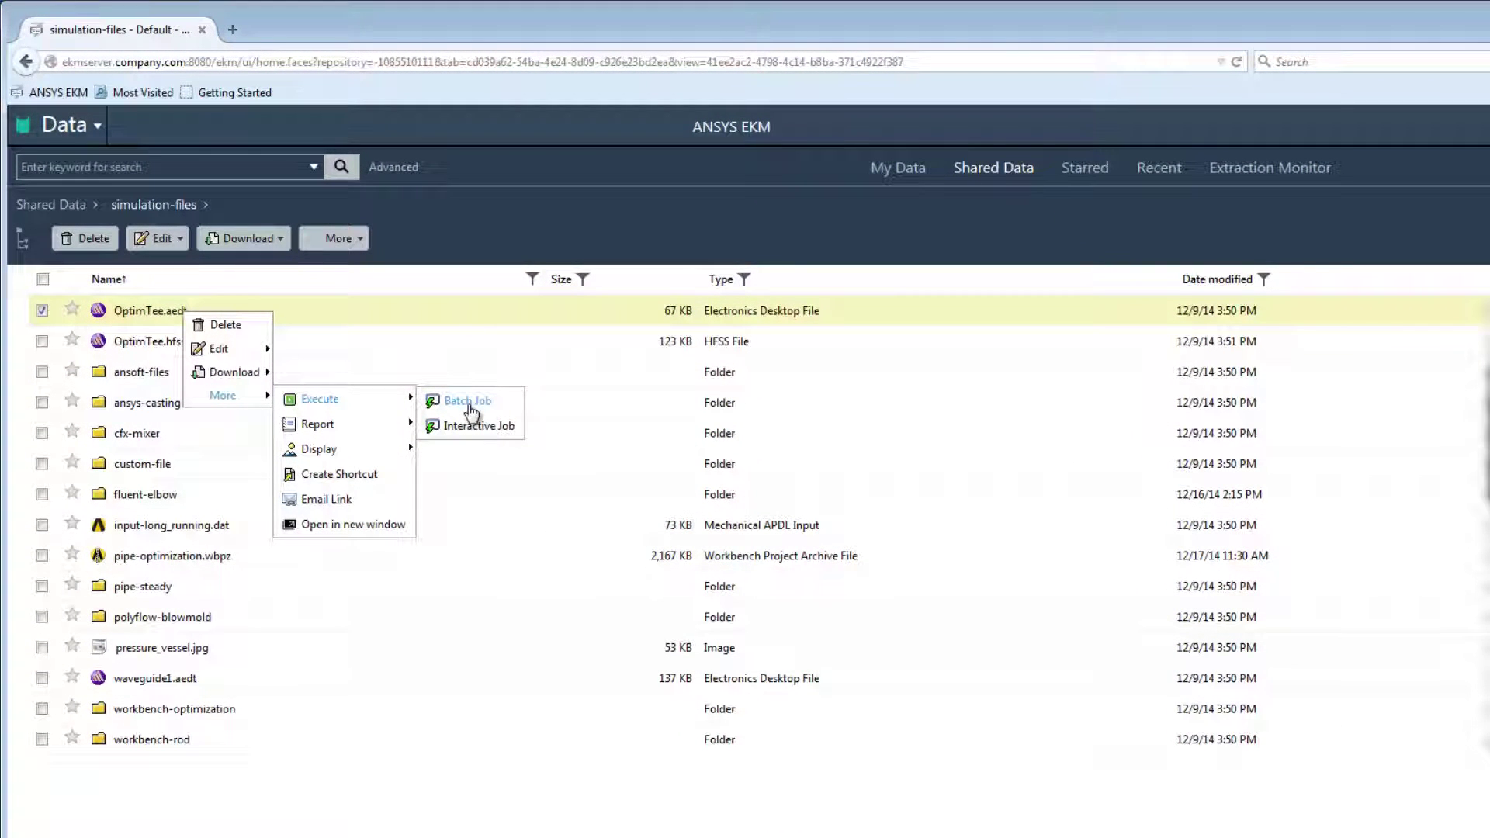
pyautogui.click(468, 401)
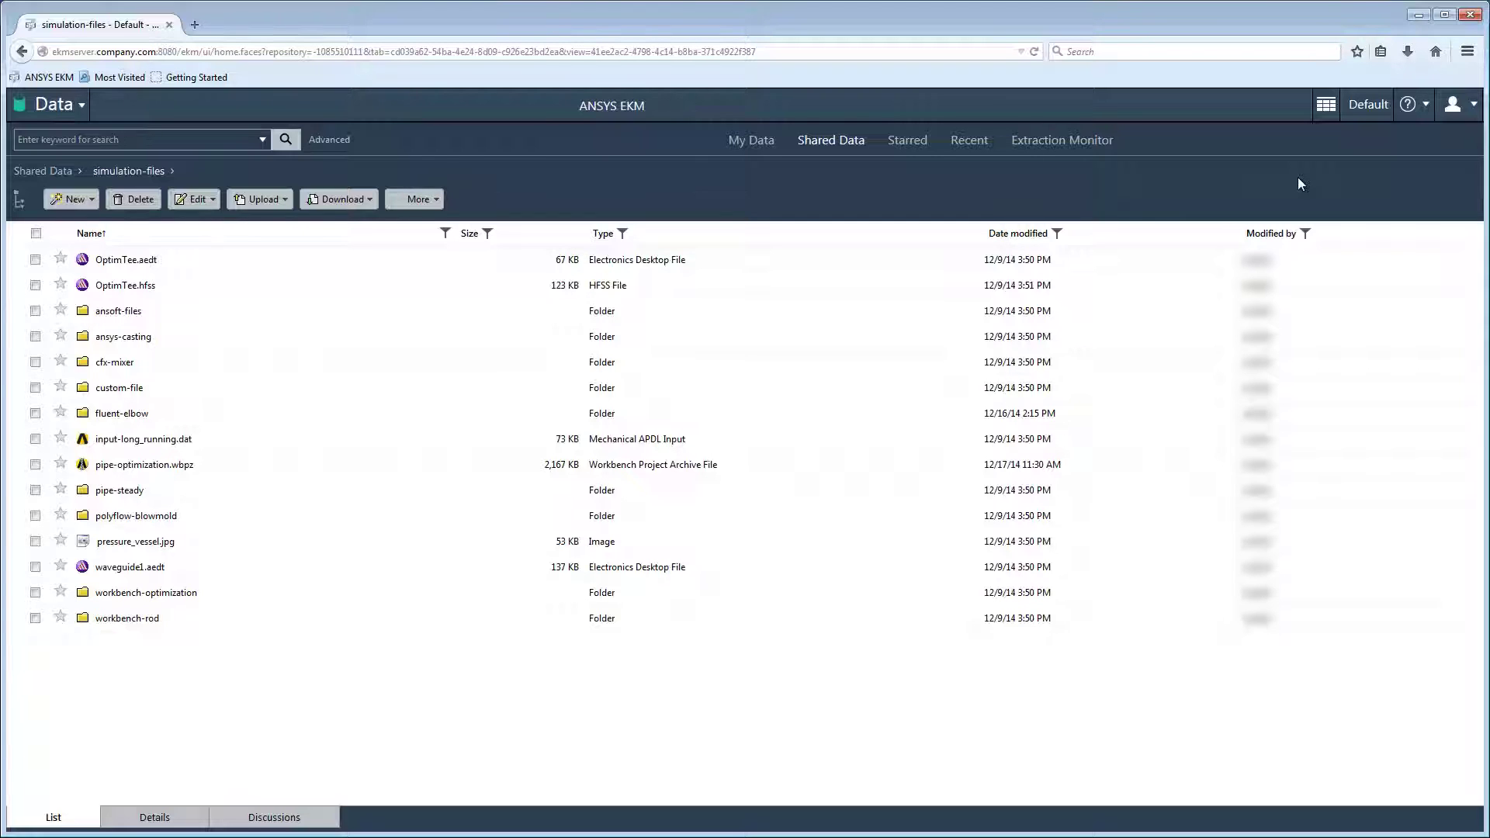
# Step: Start a Fluent+LSF+Parallel+Batch job with the default job name
pyautogui.click(1326, 105)
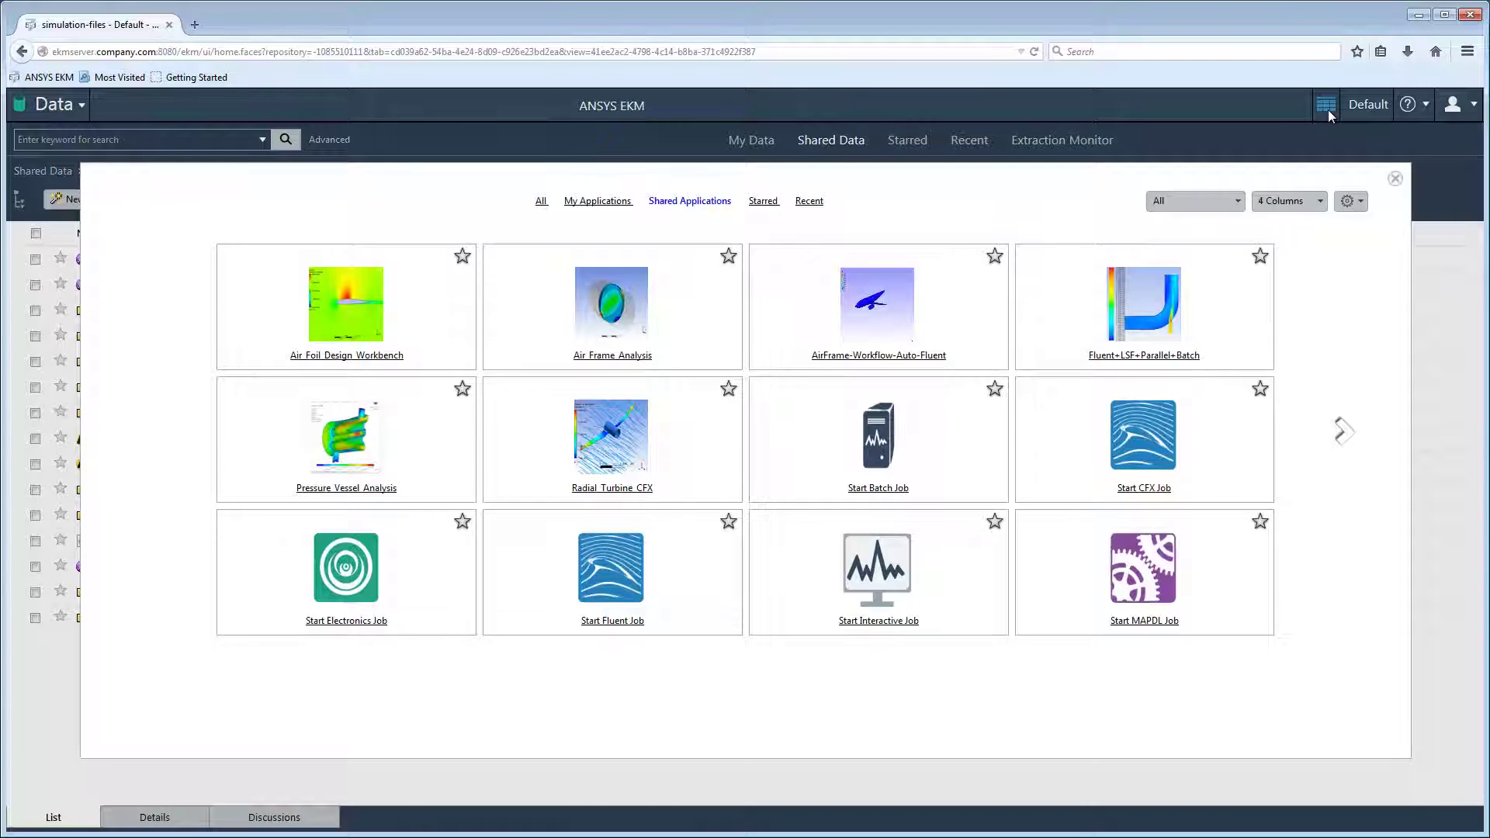
pyautogui.click(1155, 299)
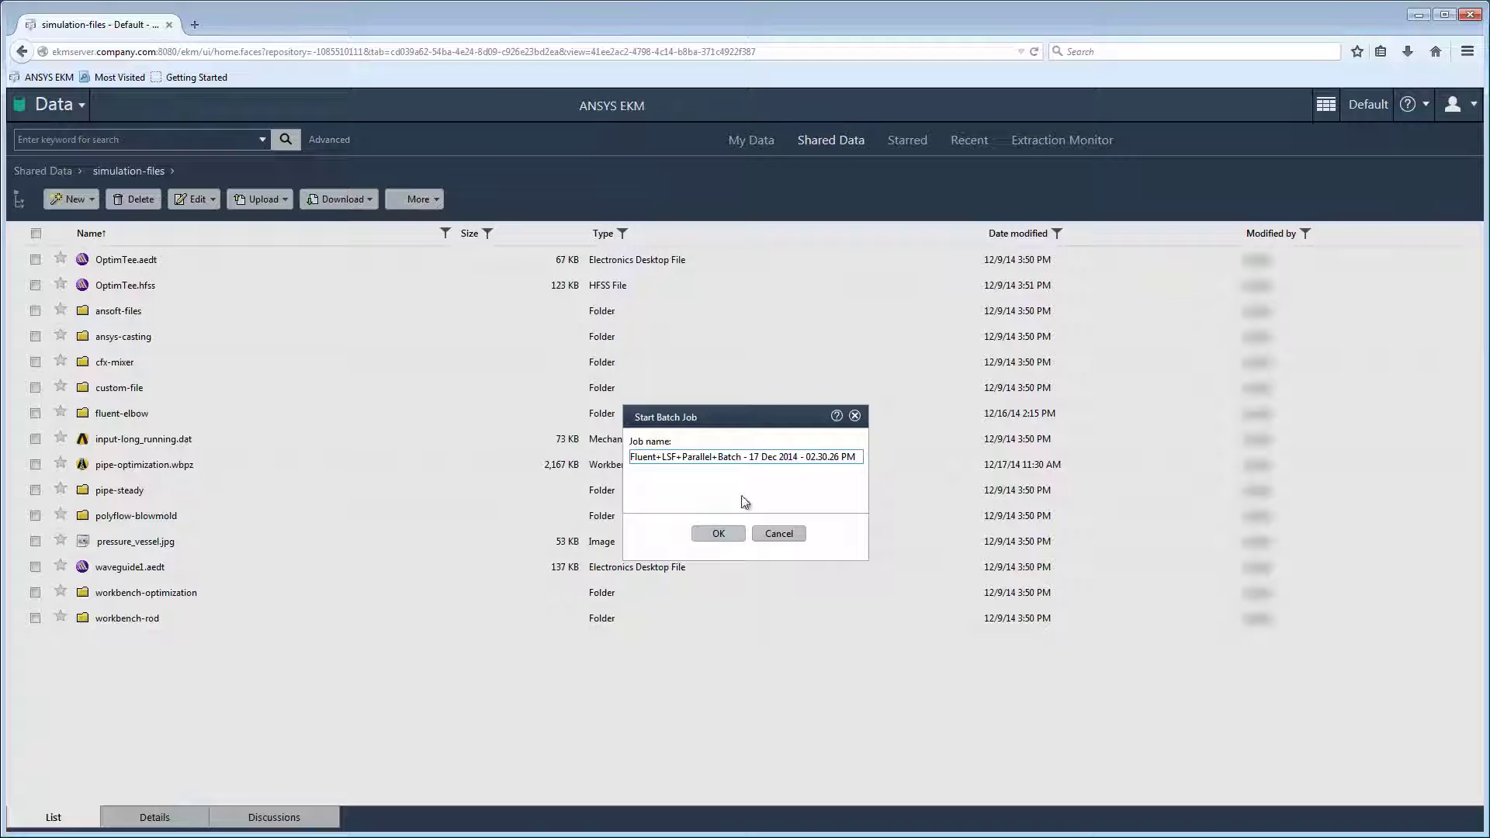
pyautogui.click(733, 532)
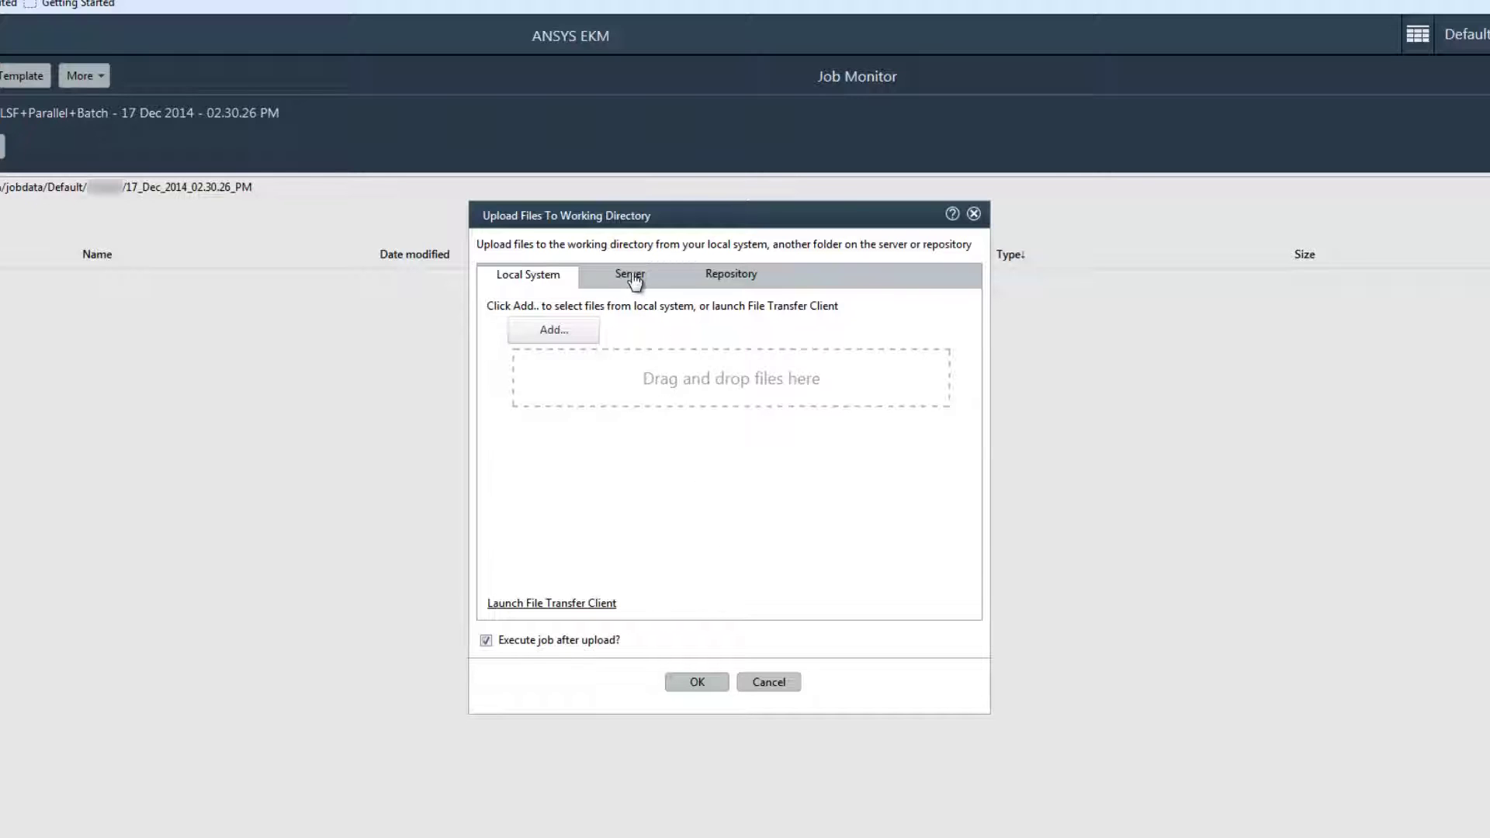
# Step: Browse the Server, Repository and Local System upload sources, ending on Local System
pyautogui.click(630, 276)
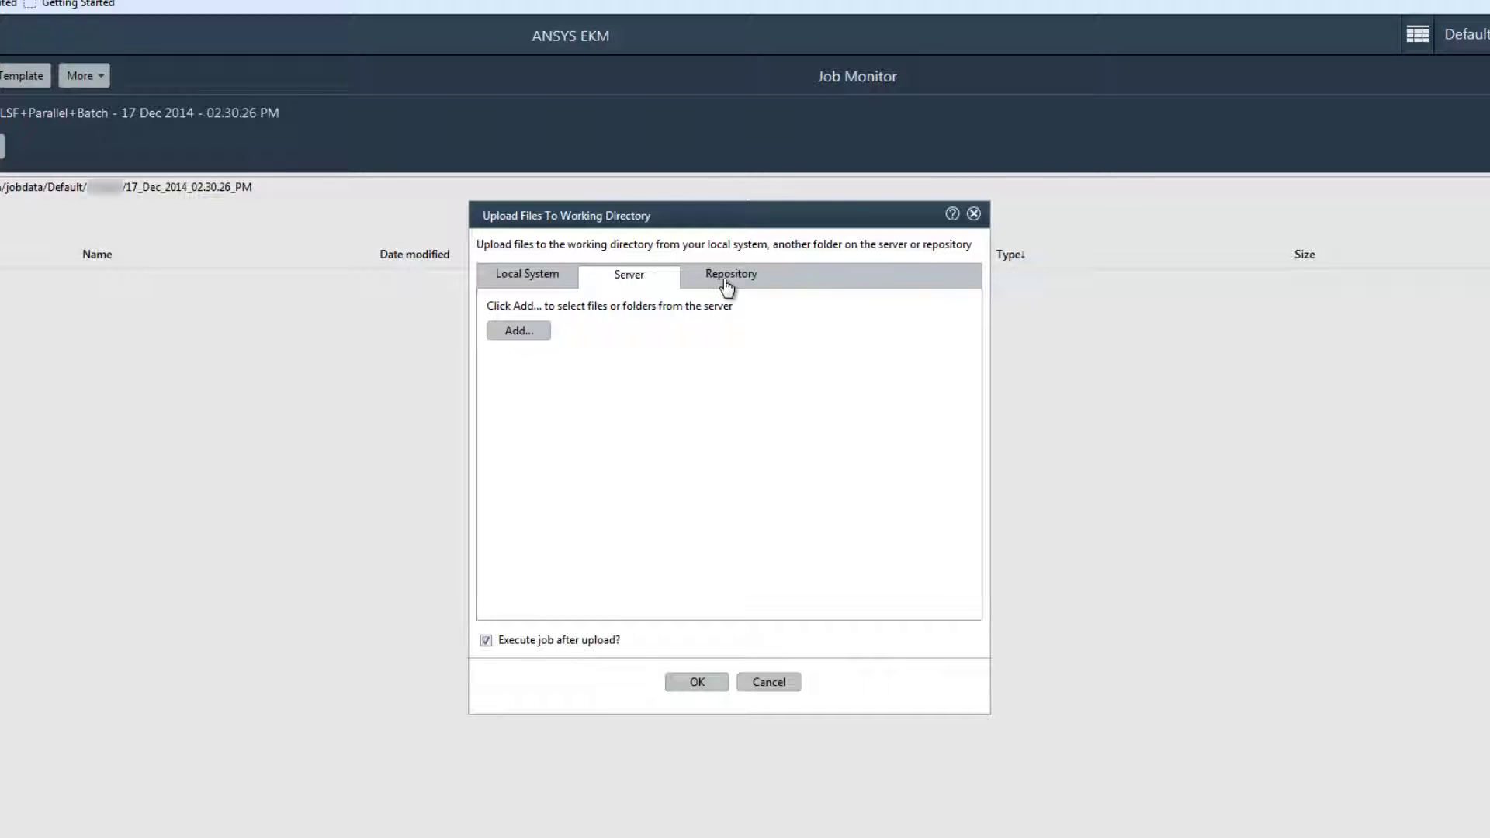
pyautogui.click(728, 284)
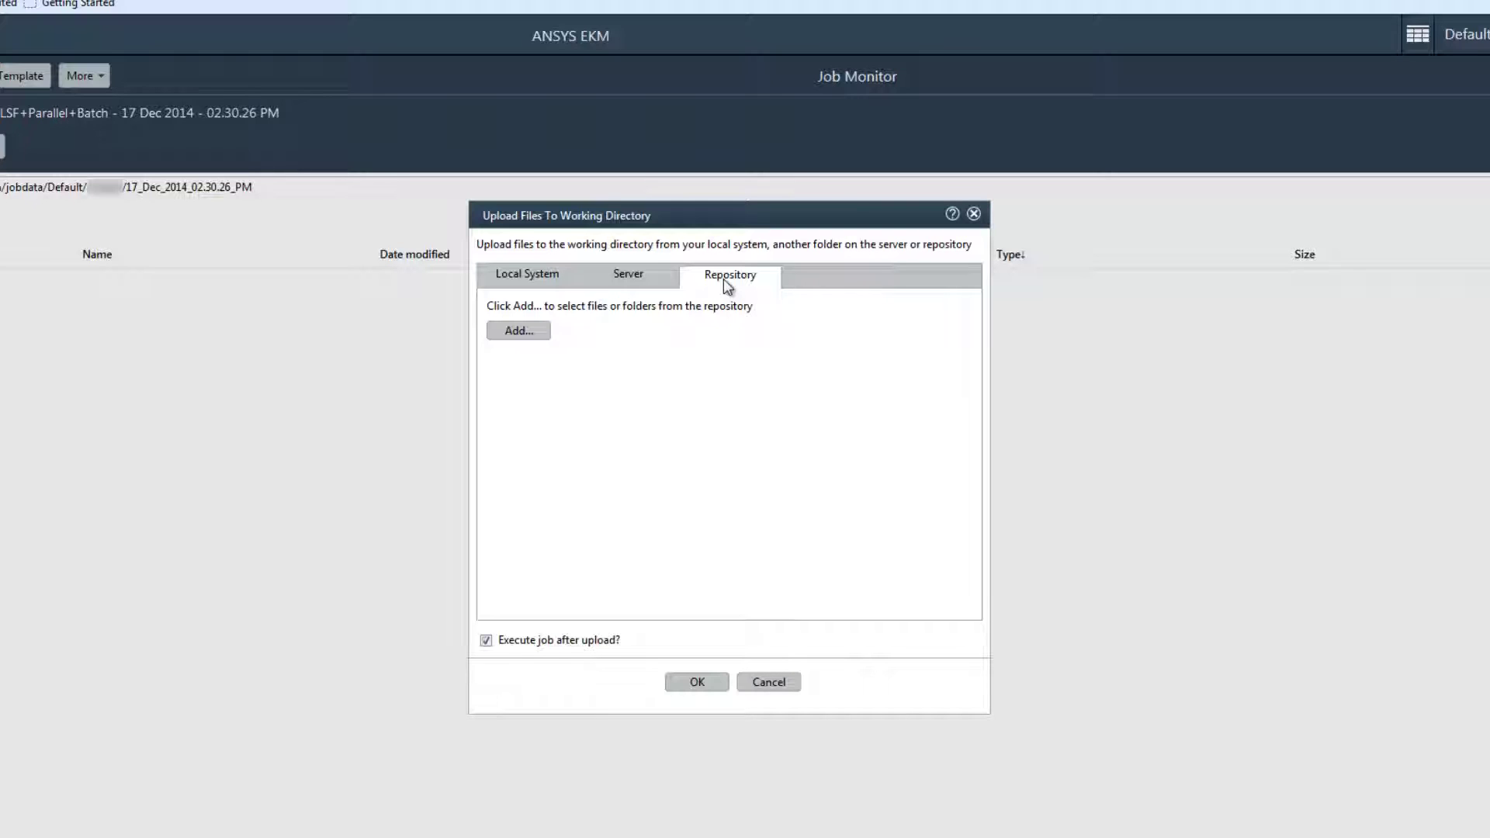
pyautogui.click(534, 281)
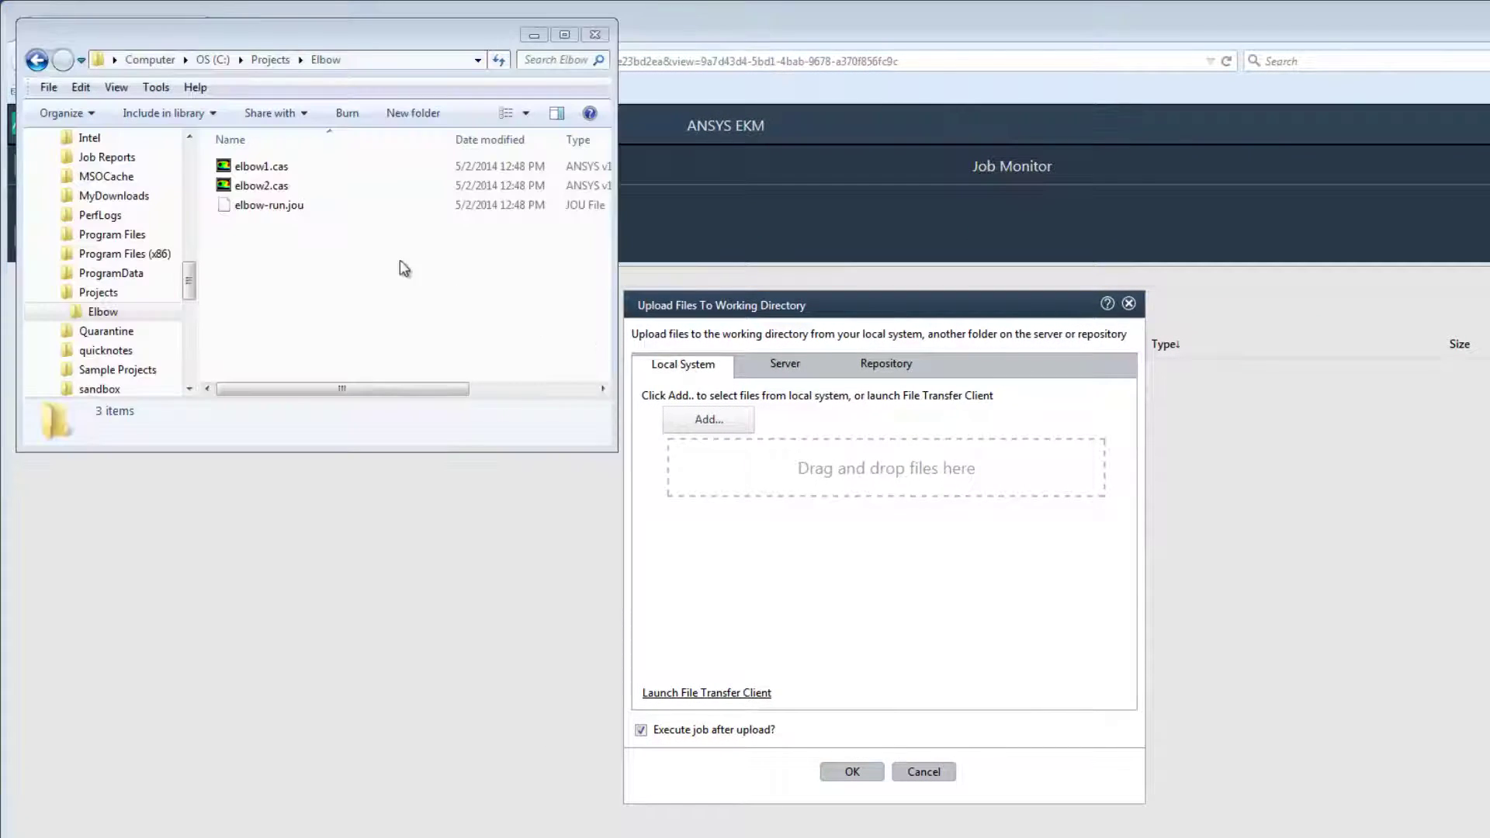
# Step: Add elbow2.cas locally and elbow-run.jou from repository fluent-elbow, then upload and execute
pyautogui.click(262, 188)
pyautogui.moveTo(262, 188); pyautogui.dragTo(849, 467)
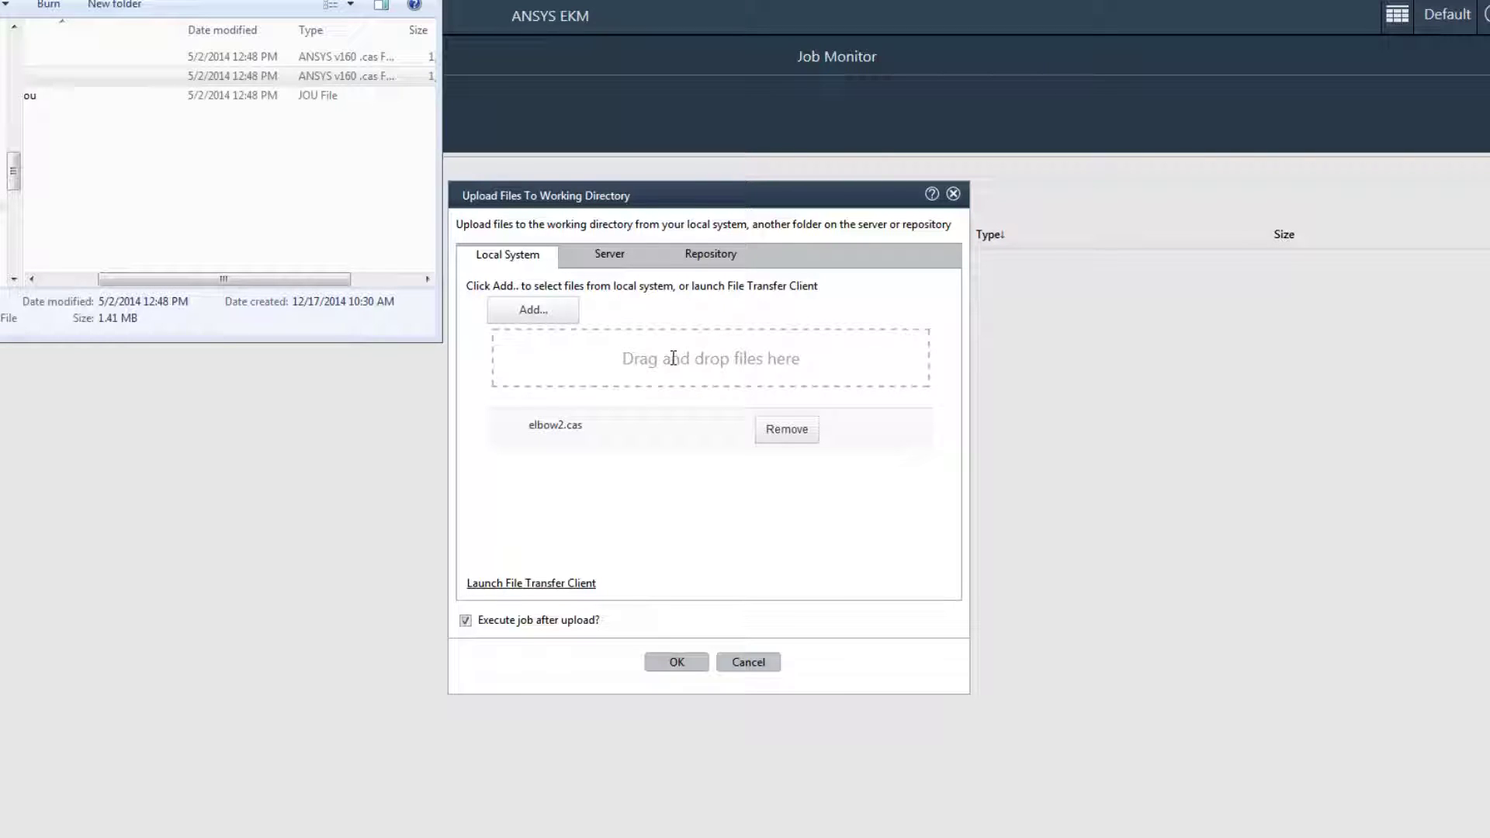
pyautogui.click(710, 264)
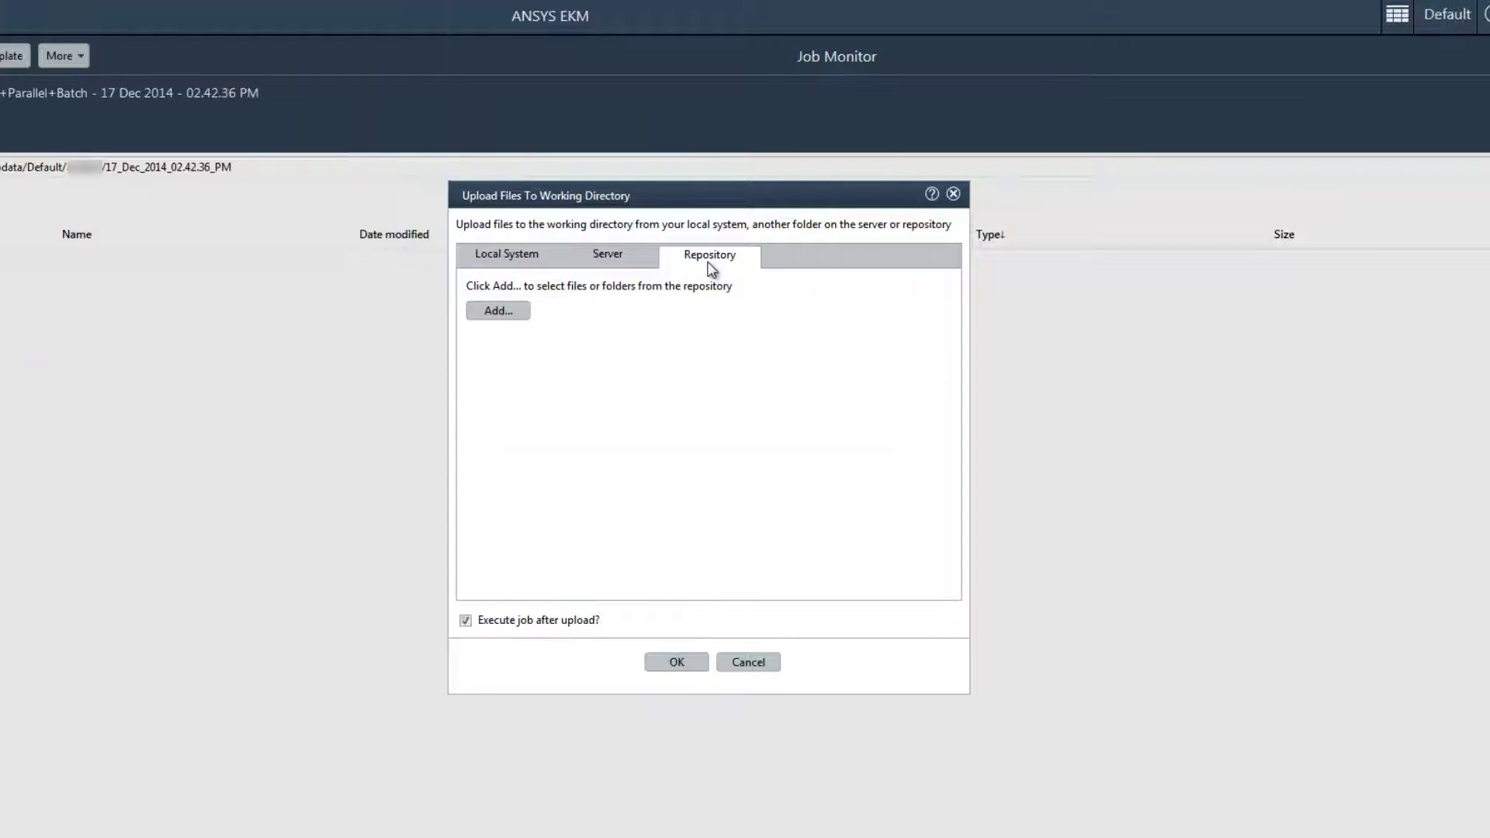
pyautogui.click(520, 312)
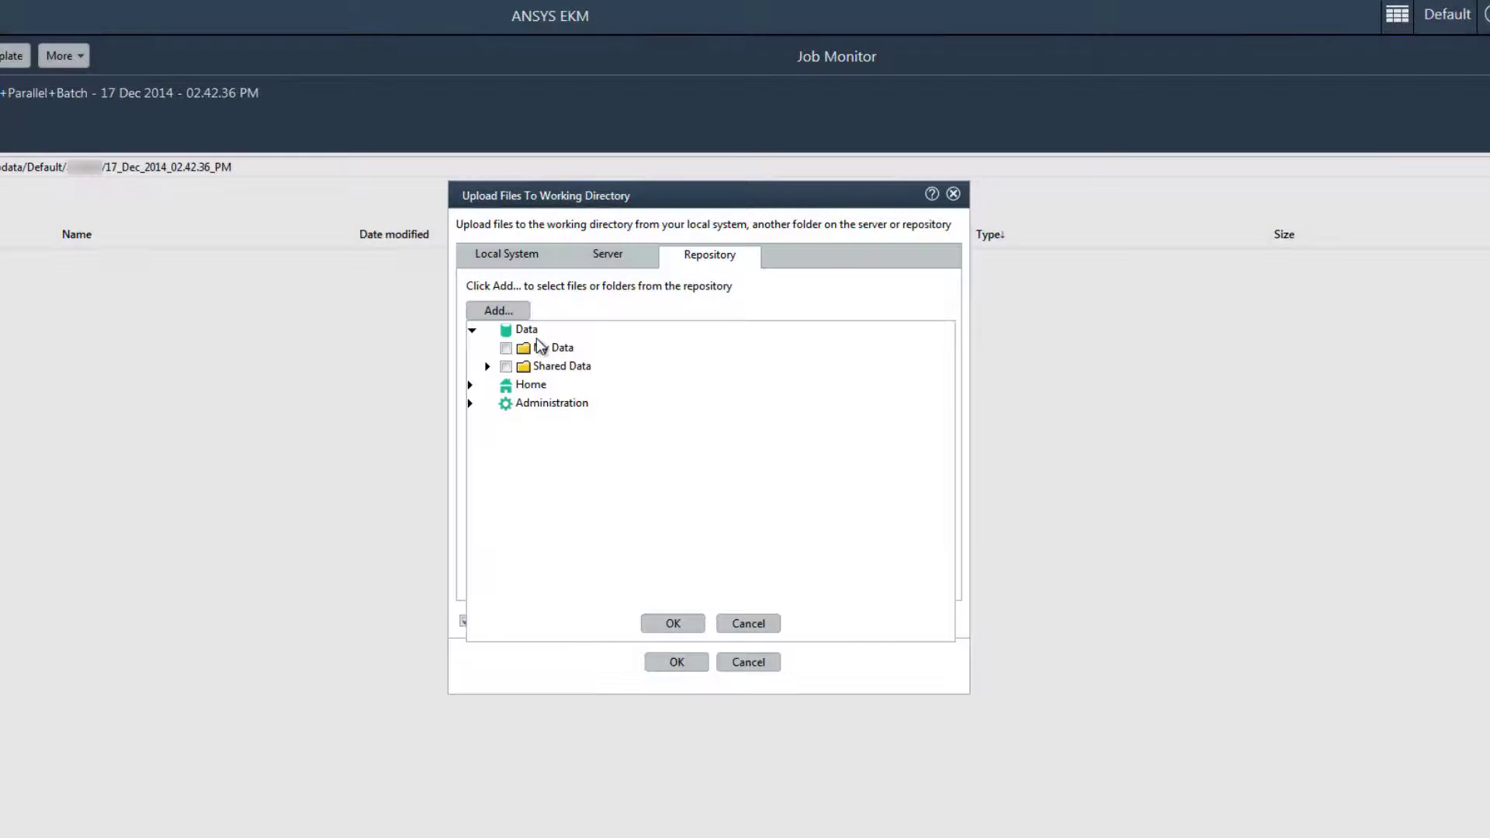
pyautogui.click(489, 366)
pyautogui.click(505, 422)
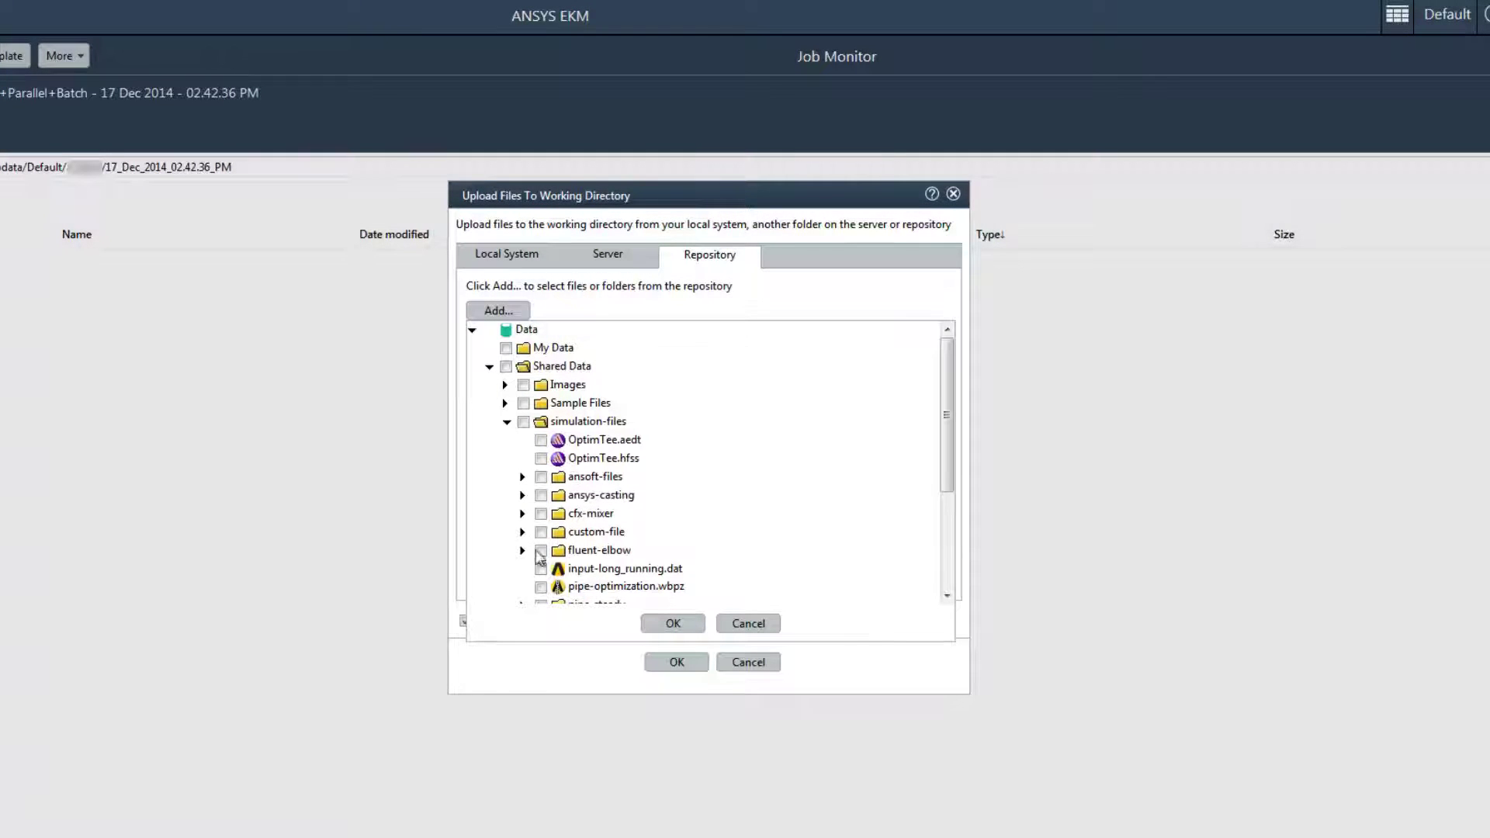
pyautogui.click(523, 552)
pyautogui.click(559, 570)
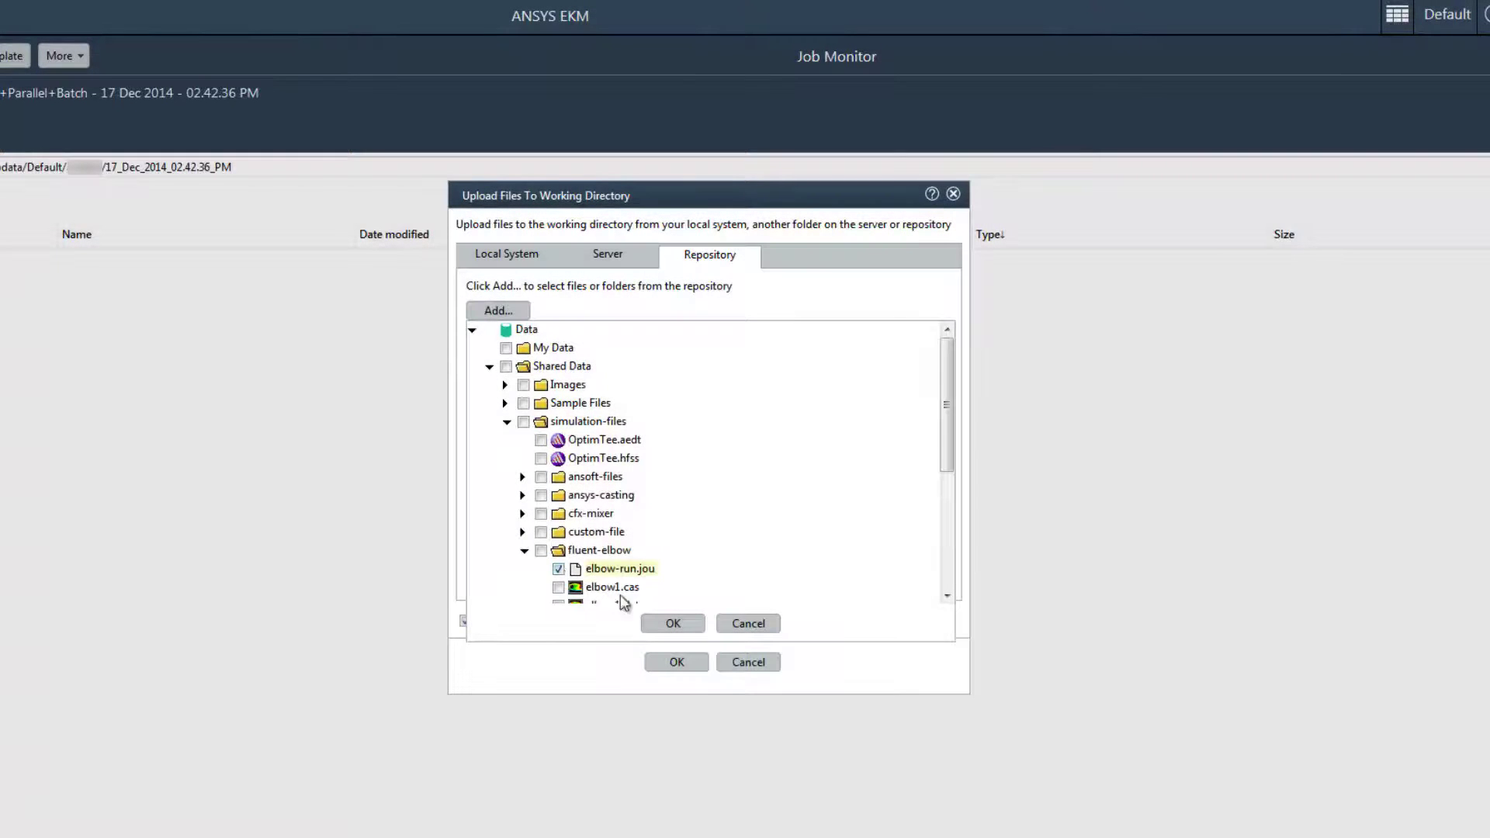
pyautogui.click(700, 624)
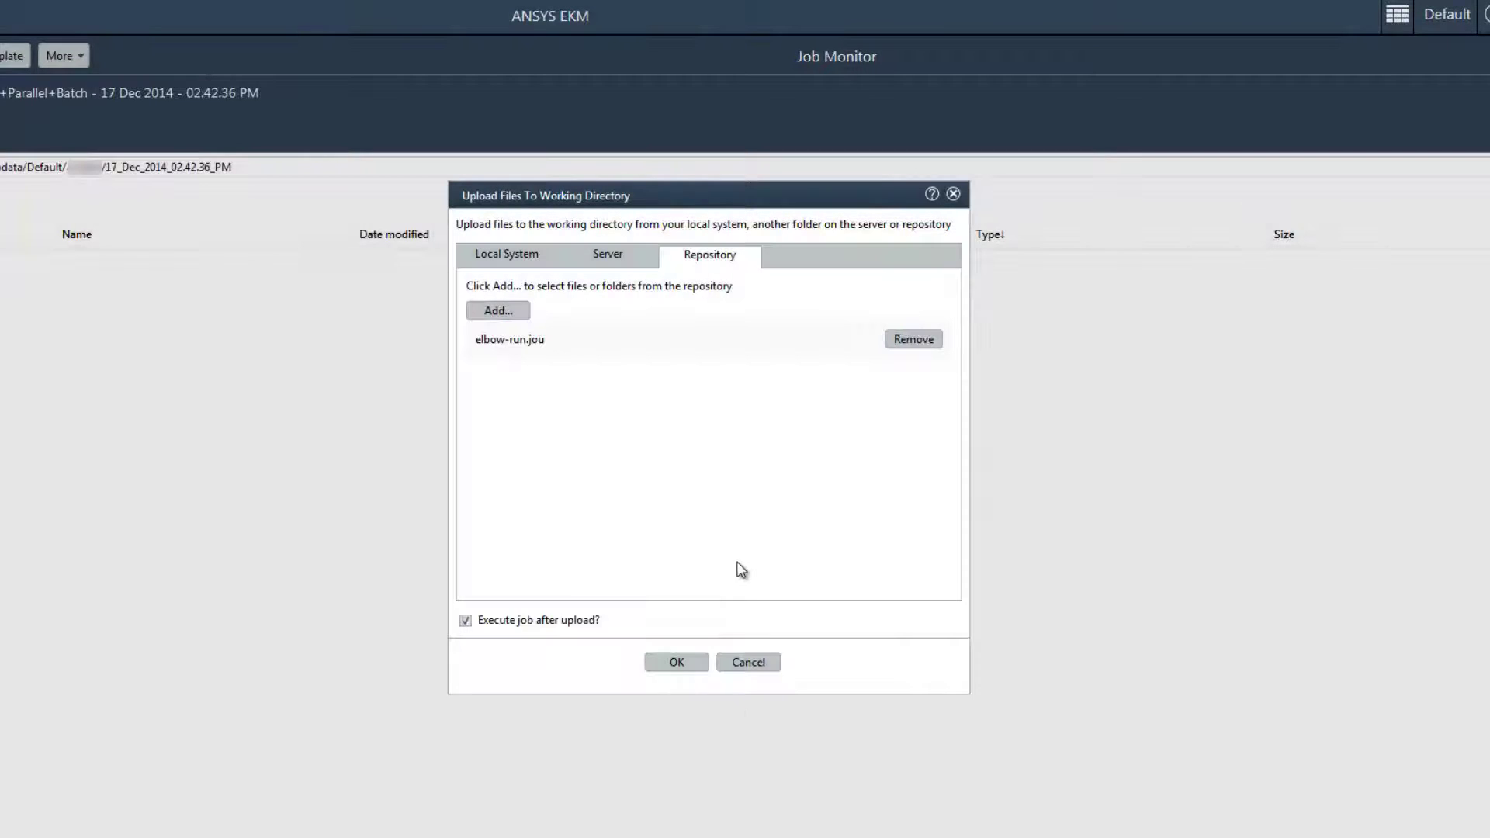
pyautogui.click(688, 662)
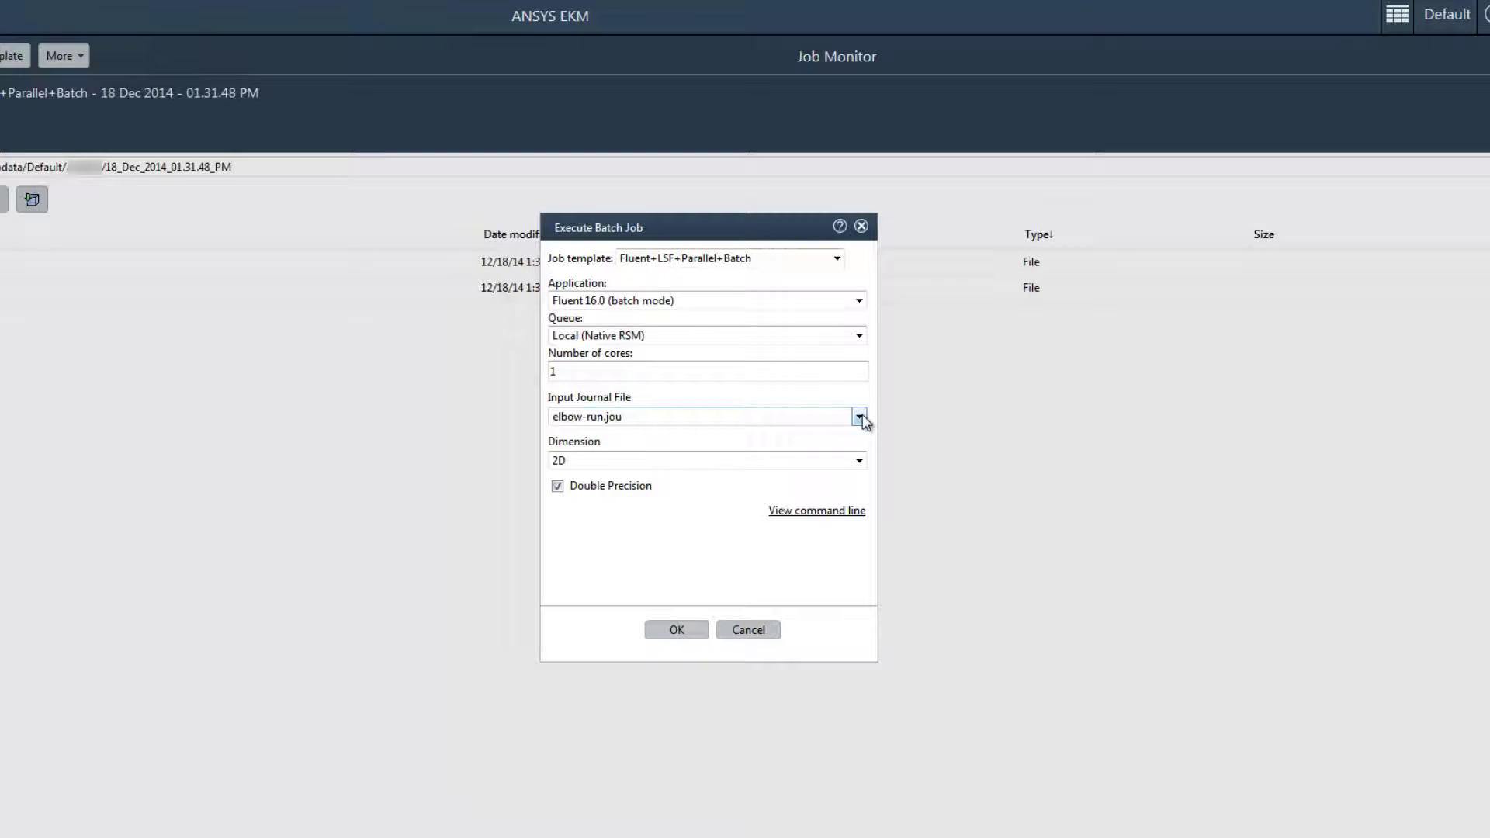
# Step: Set the Fluent run dimension to 3D and submit the elbow-run.jou batch job
pyautogui.click(860, 462)
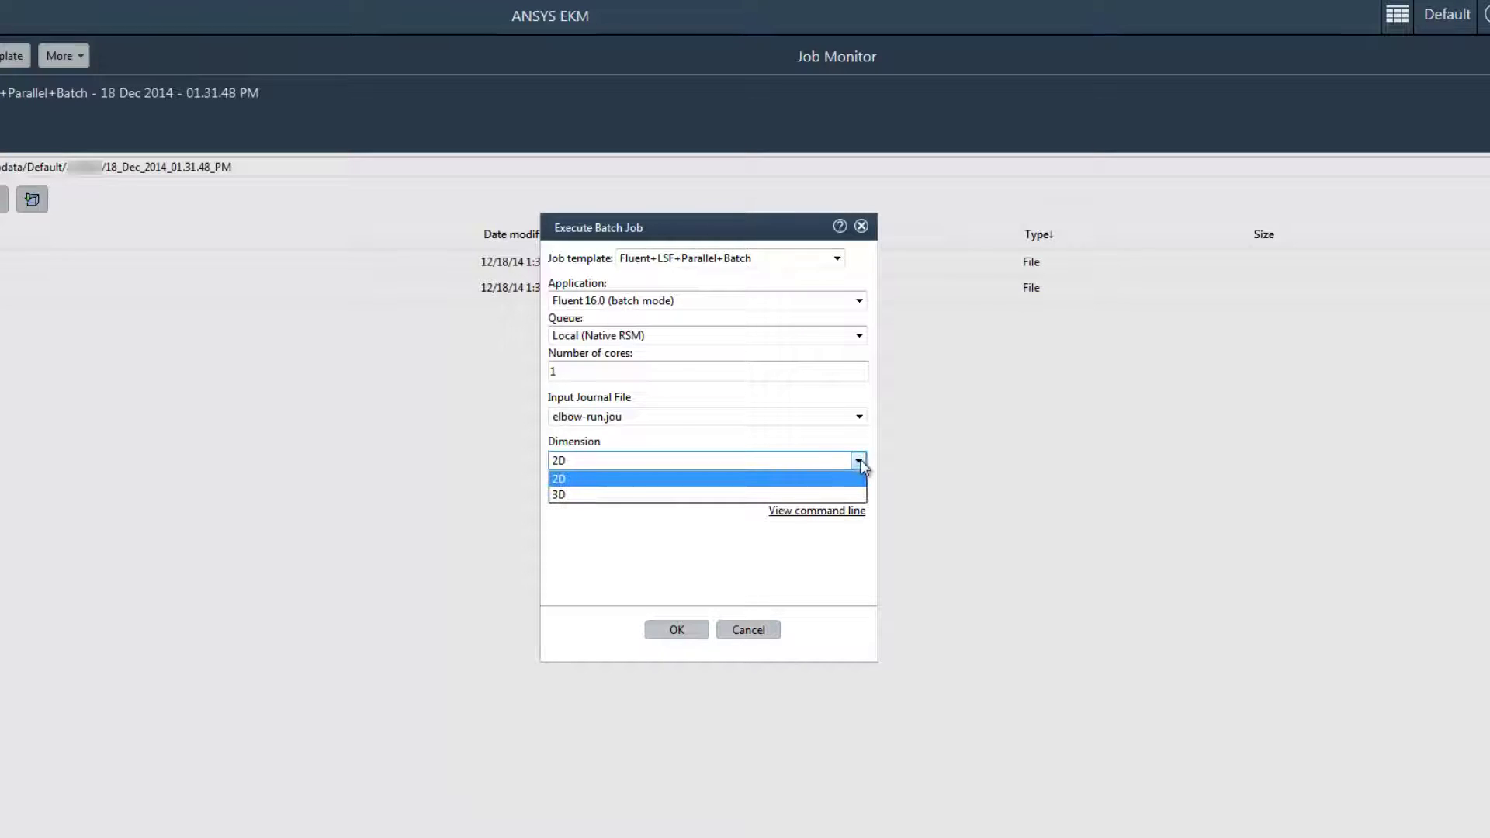
pyautogui.click(817, 495)
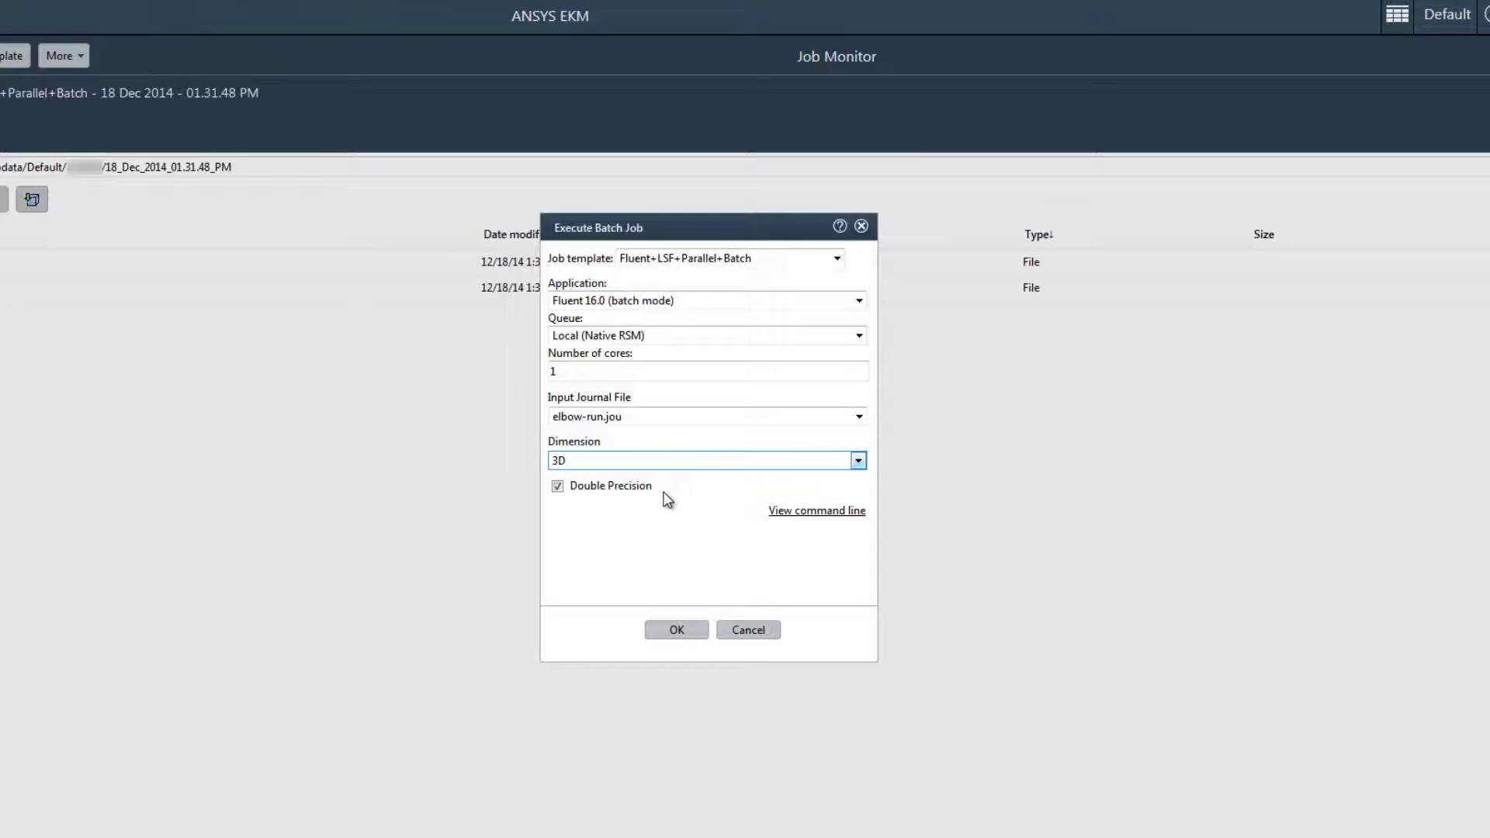
pyautogui.click(697, 632)
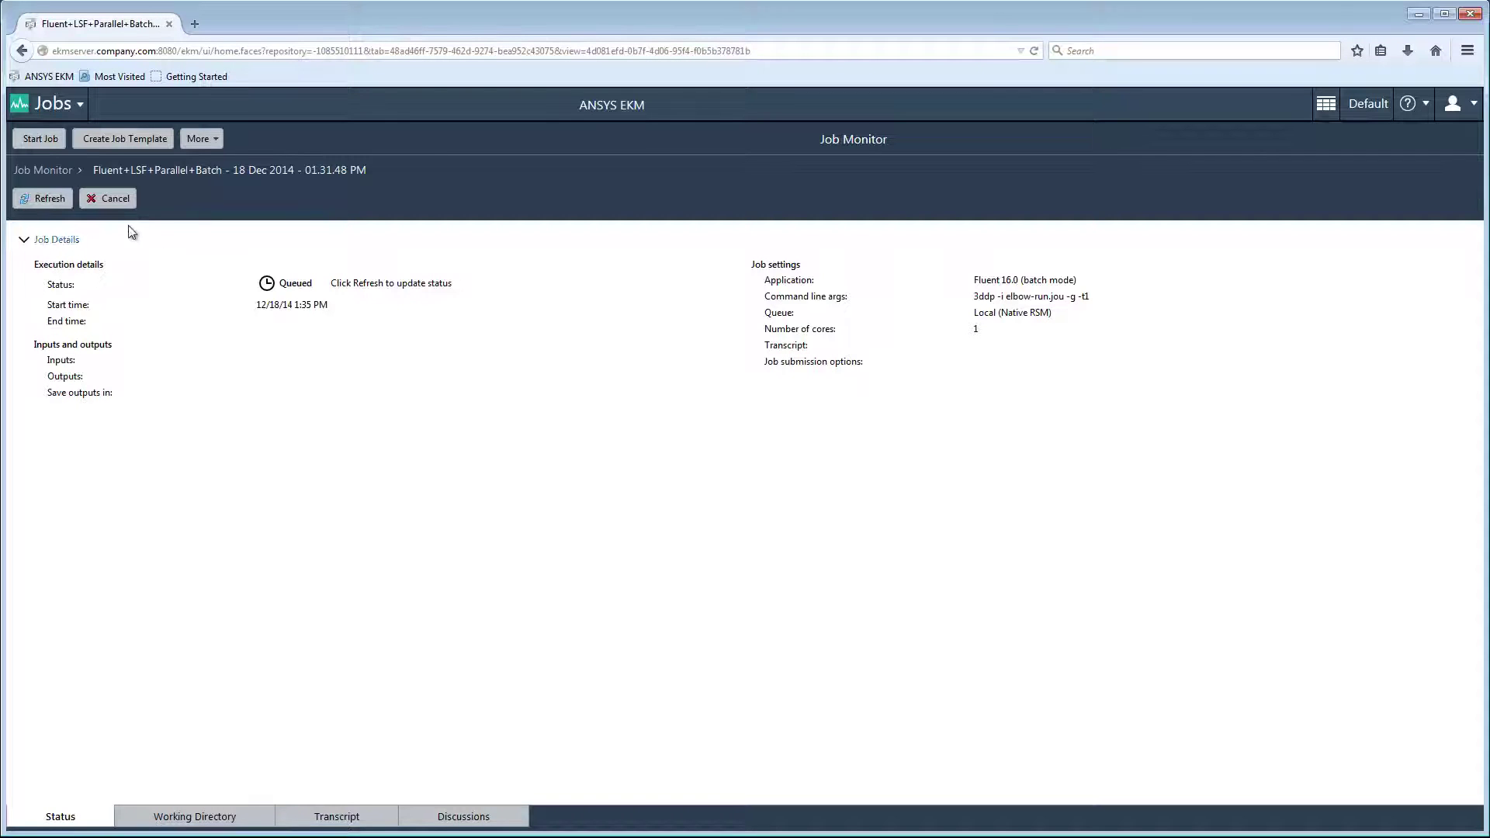
# Step: Refresh the job status, check the Fluent transcript, and list elbow-solved.cas/.dat output files
pyautogui.click(65, 204)
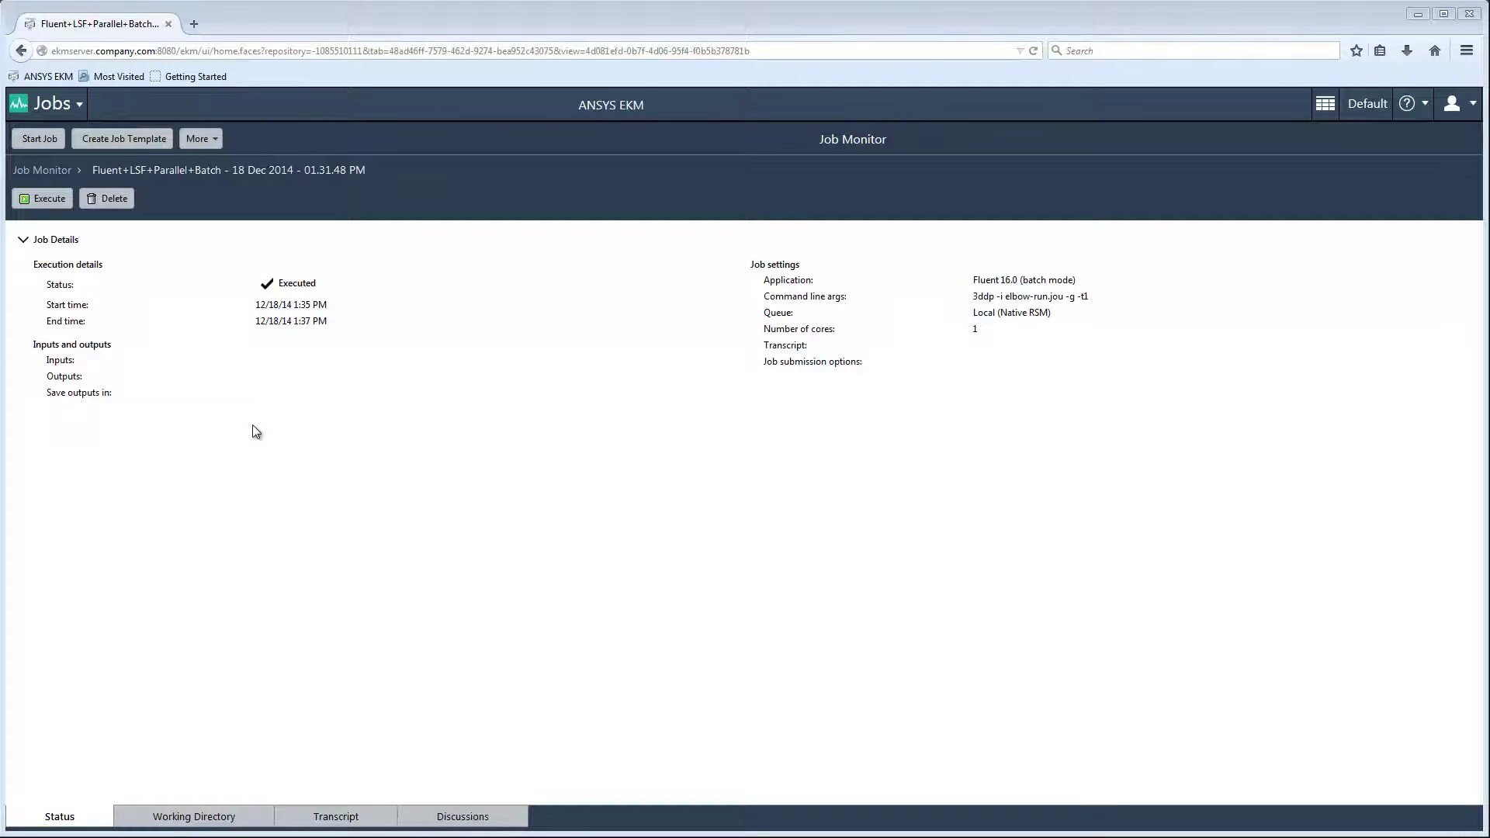
pyautogui.click(338, 819)
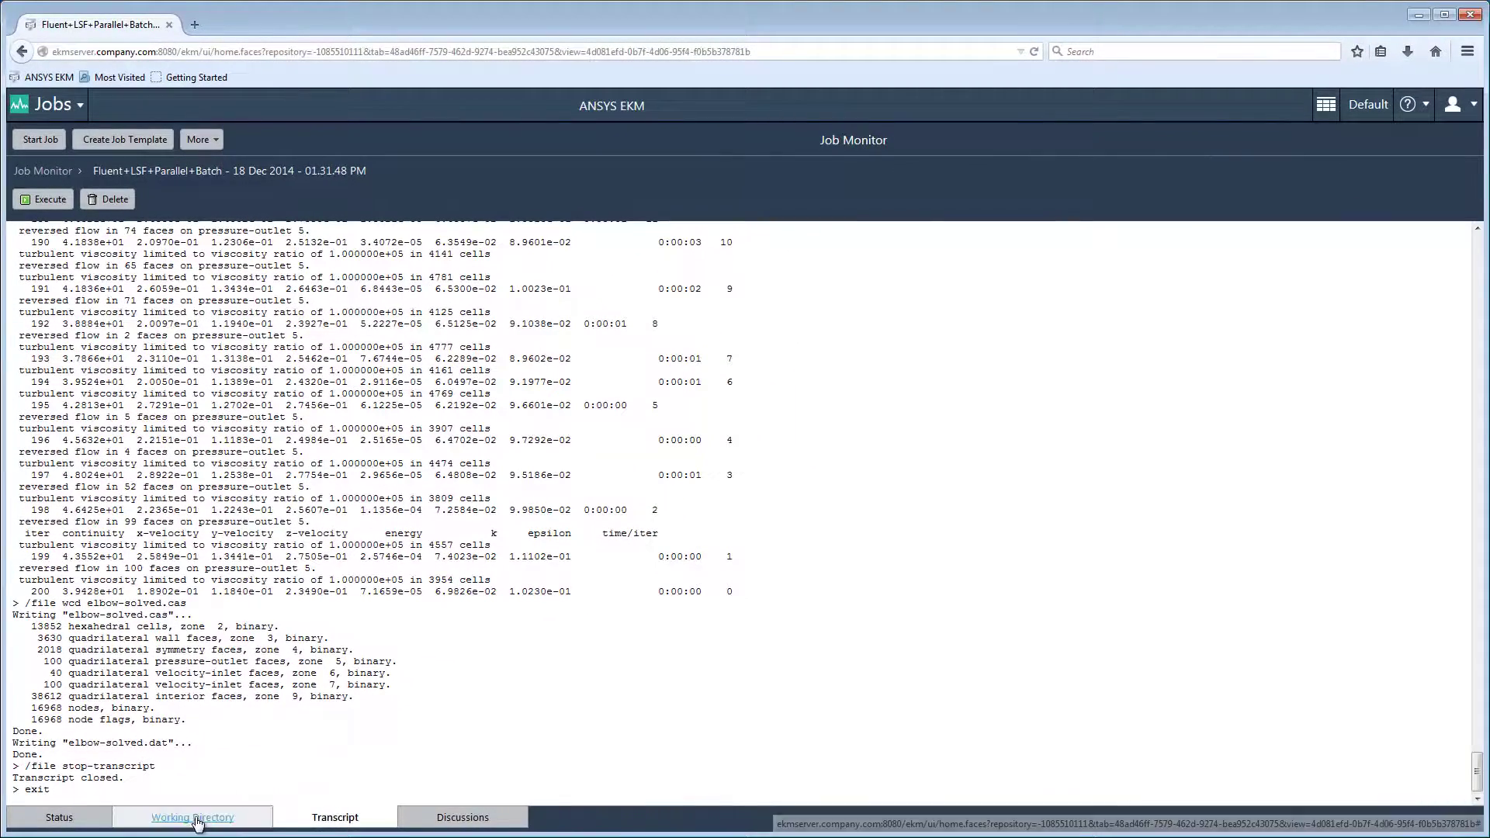
pyautogui.click(200, 814)
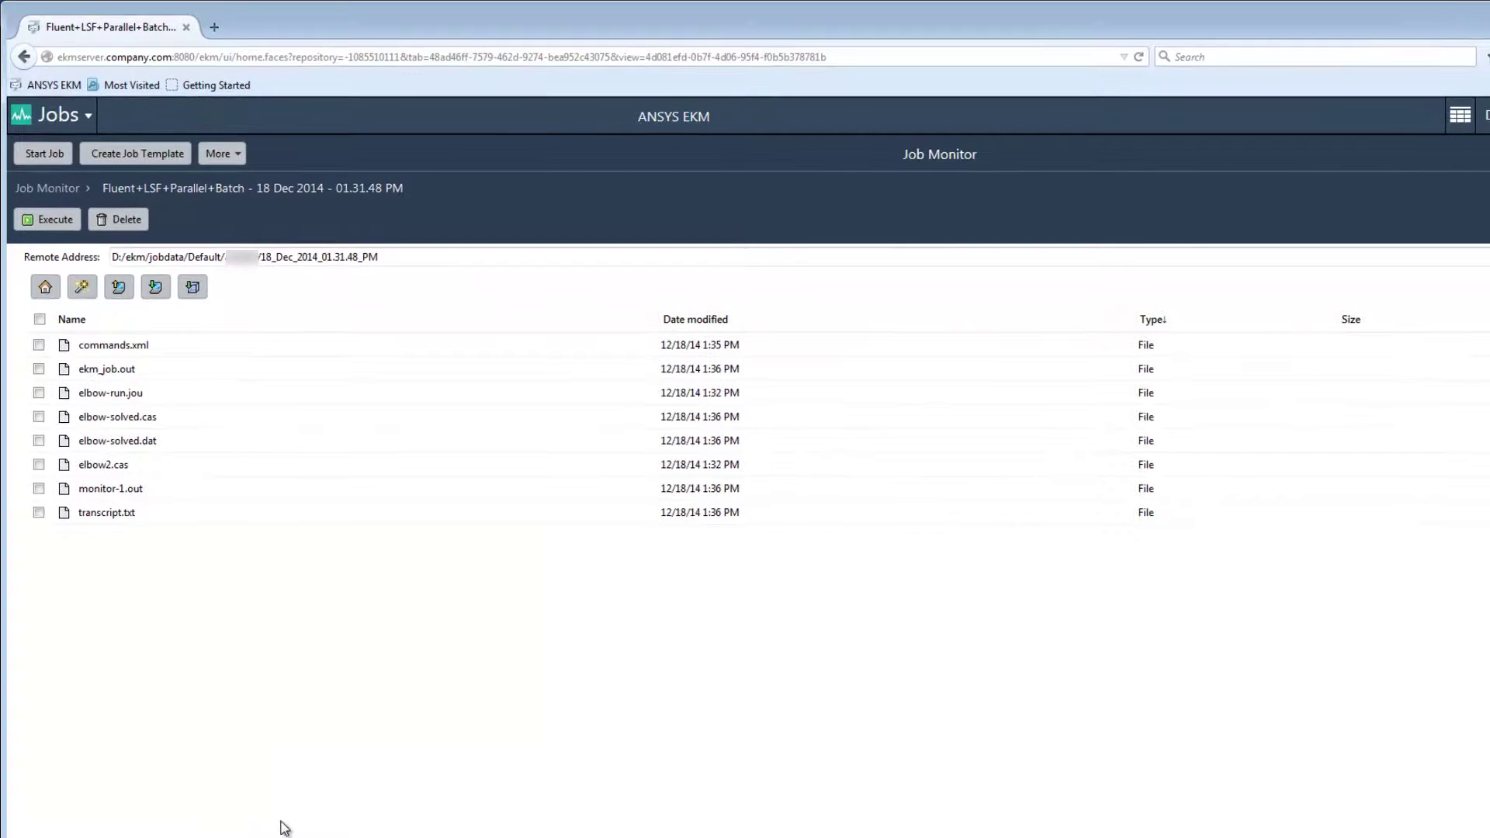
# Step: Copy elbow-solved.cas and elbow-solved.dat into the repository's Shared Data/Solved folder
pyautogui.click(40, 419)
pyautogui.click(40, 441)
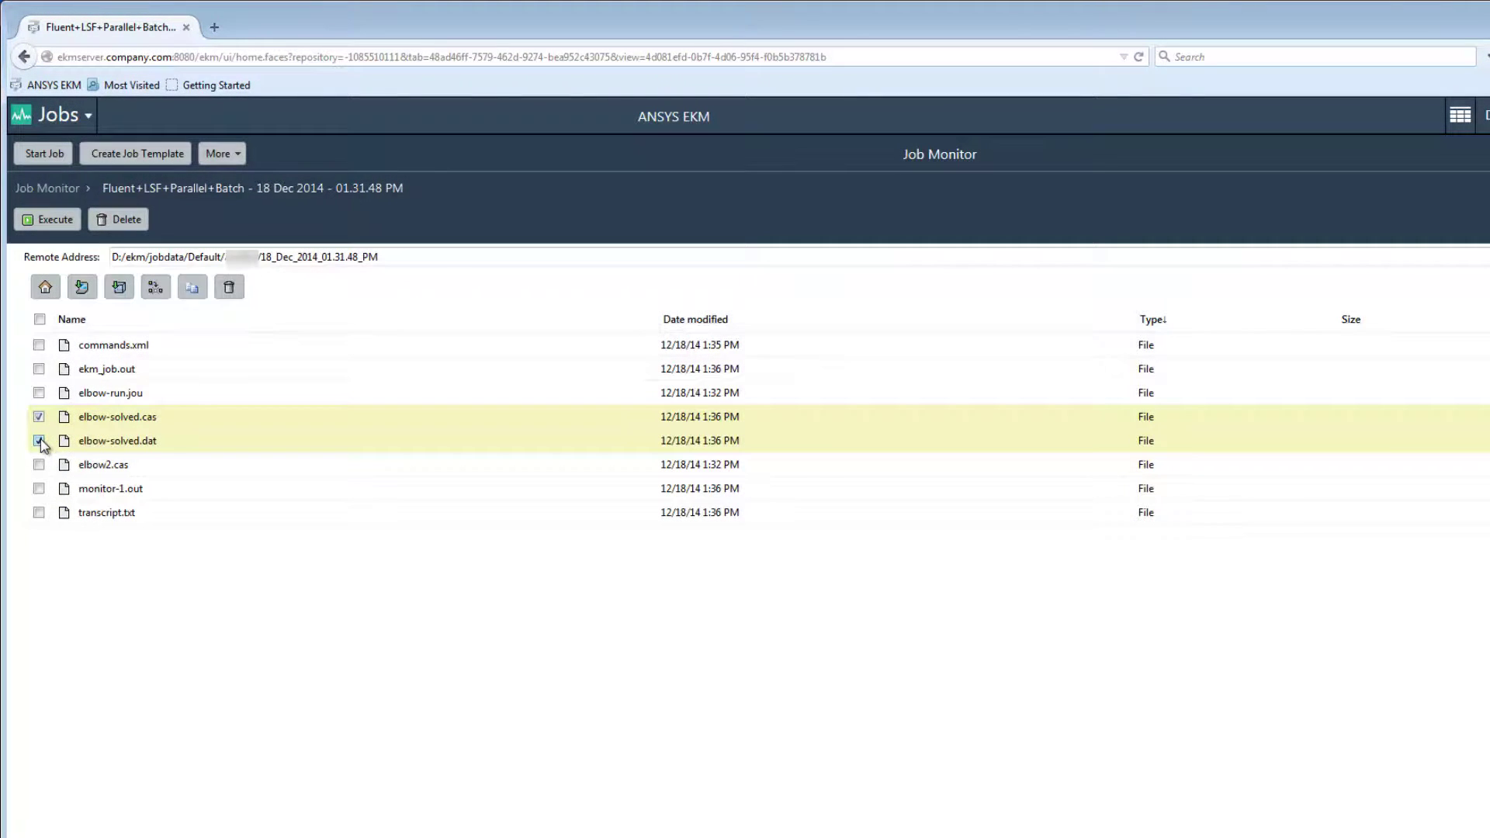
pyautogui.click(120, 288)
pyautogui.click(807, 571)
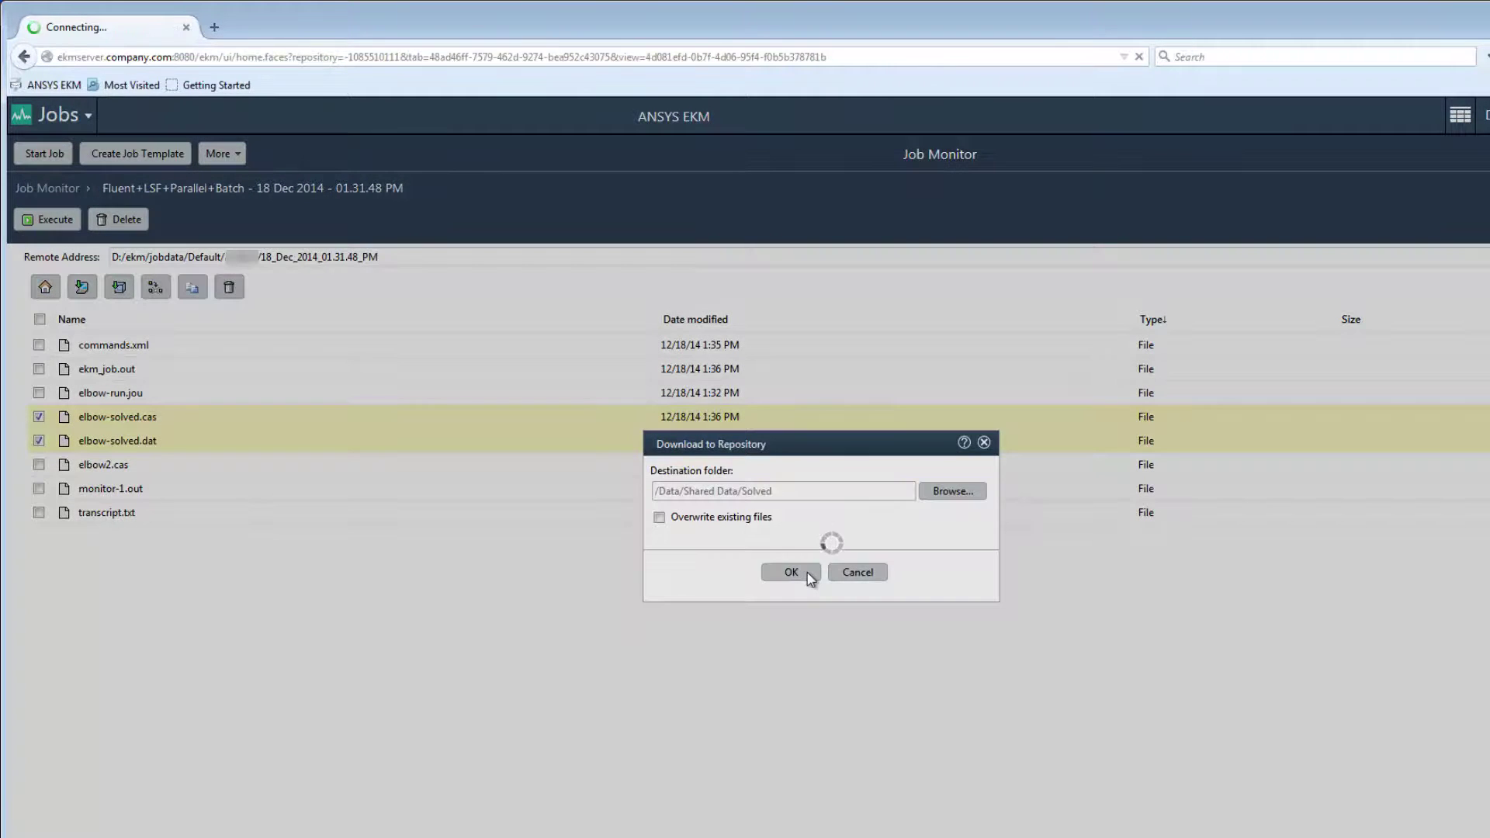
pyautogui.click(811, 572)
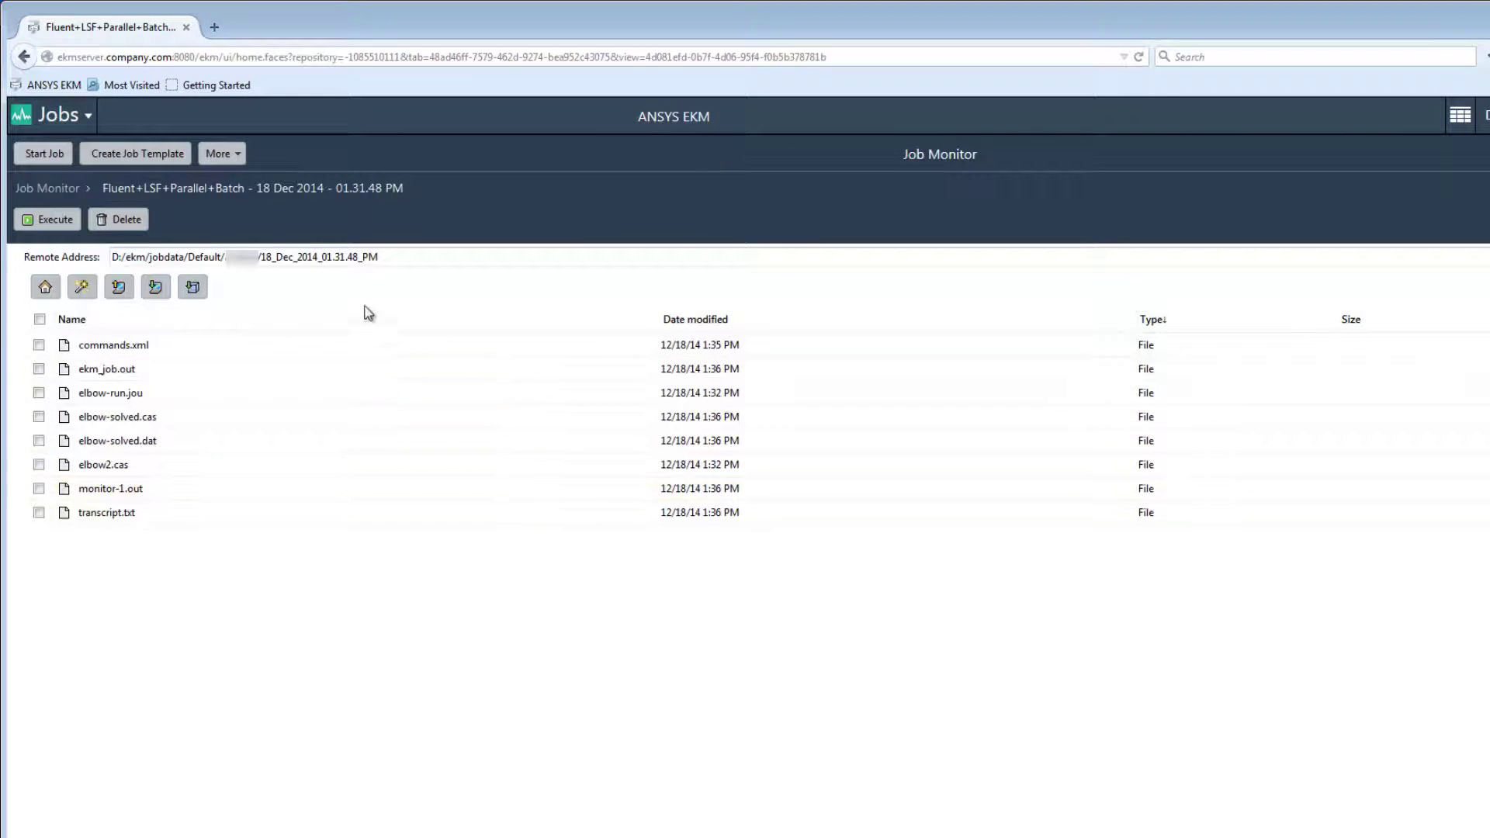
pyautogui.click(91, 117)
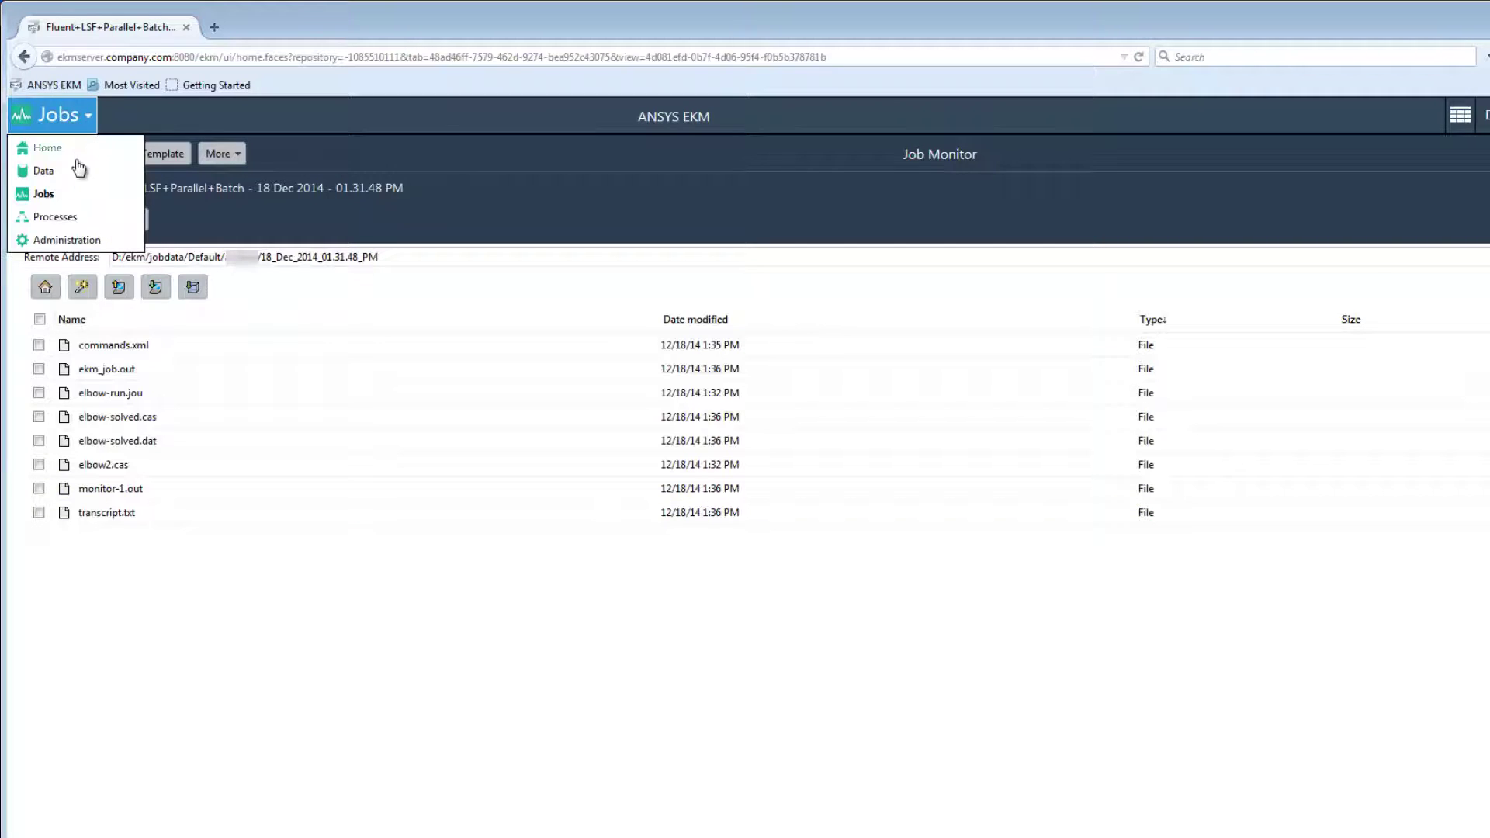
pyautogui.click(54, 170)
# Step: Open the elbow-solved.cas report and rotate its 3D model image
pyautogui.click(144, 286)
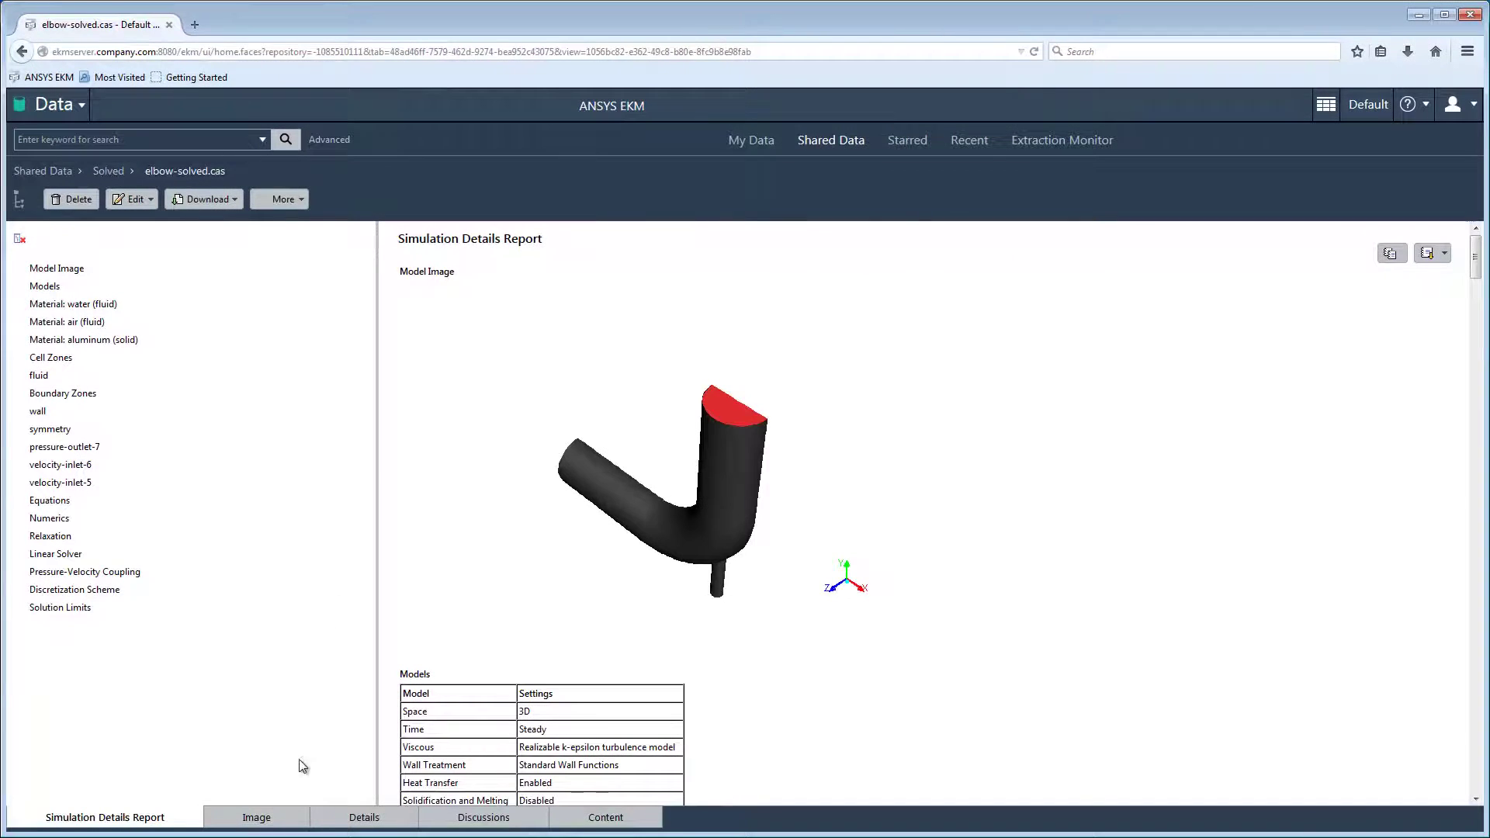
pyautogui.click(259, 817)
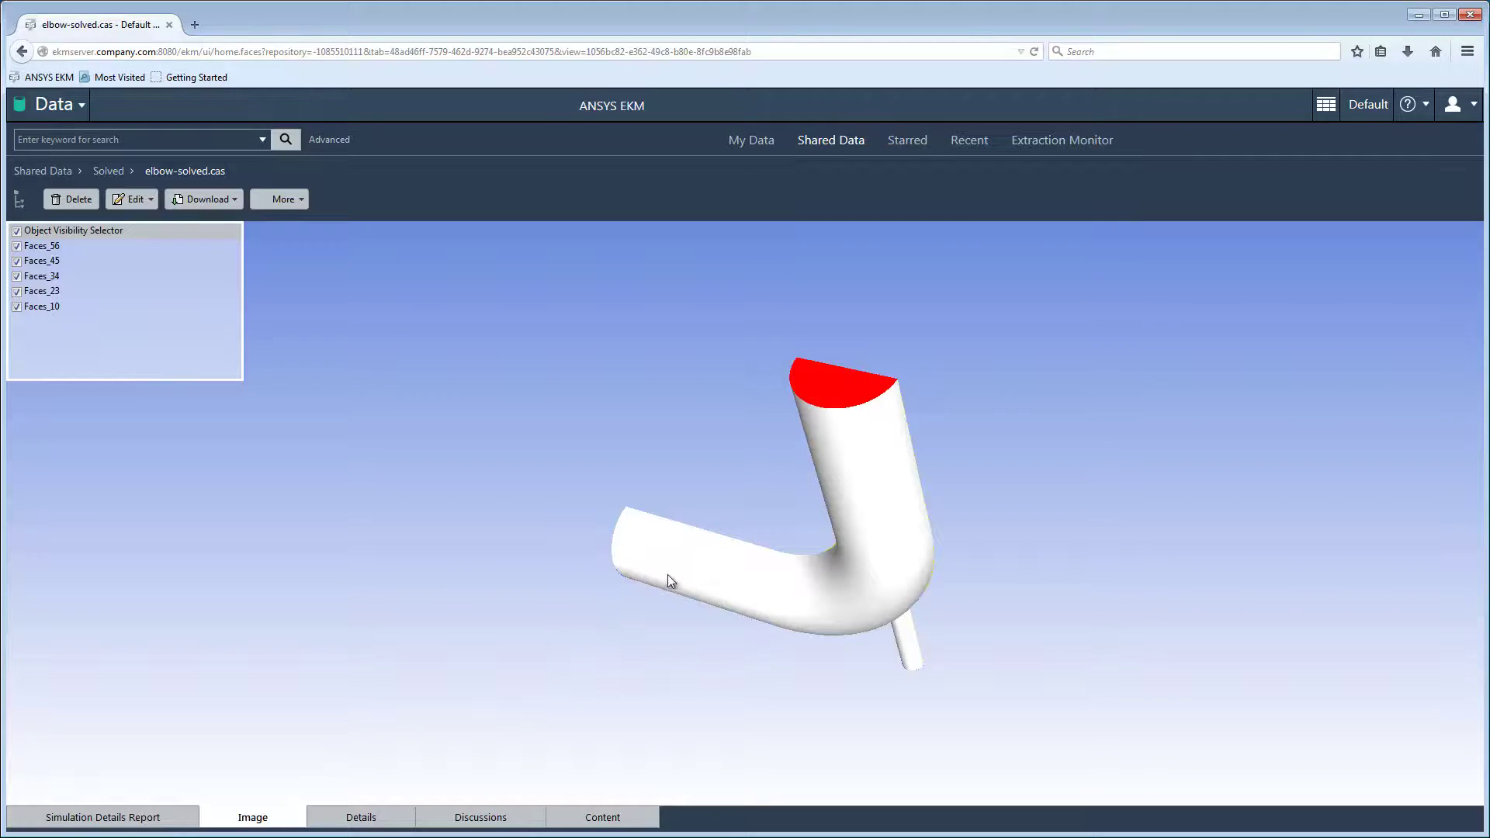
pyautogui.moveTo(671, 573)
pyautogui.mouseDown()
pyautogui.moveTo(706, 539)
pyautogui.moveTo(682, 596)
pyautogui.mouseUp()
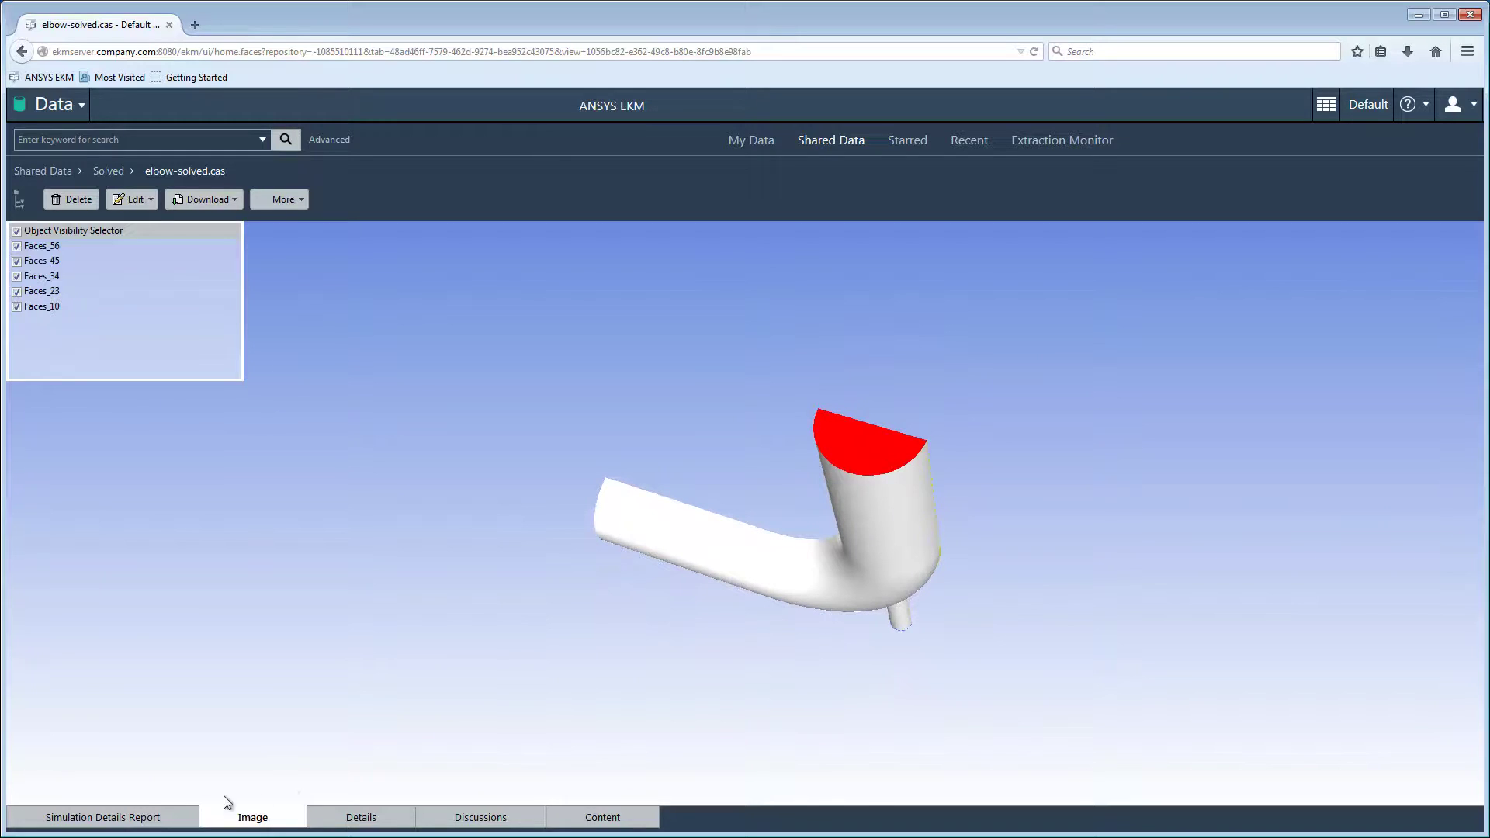
# Step: Return to the Simulation Details Report and show its export format options
pyautogui.click(116, 817)
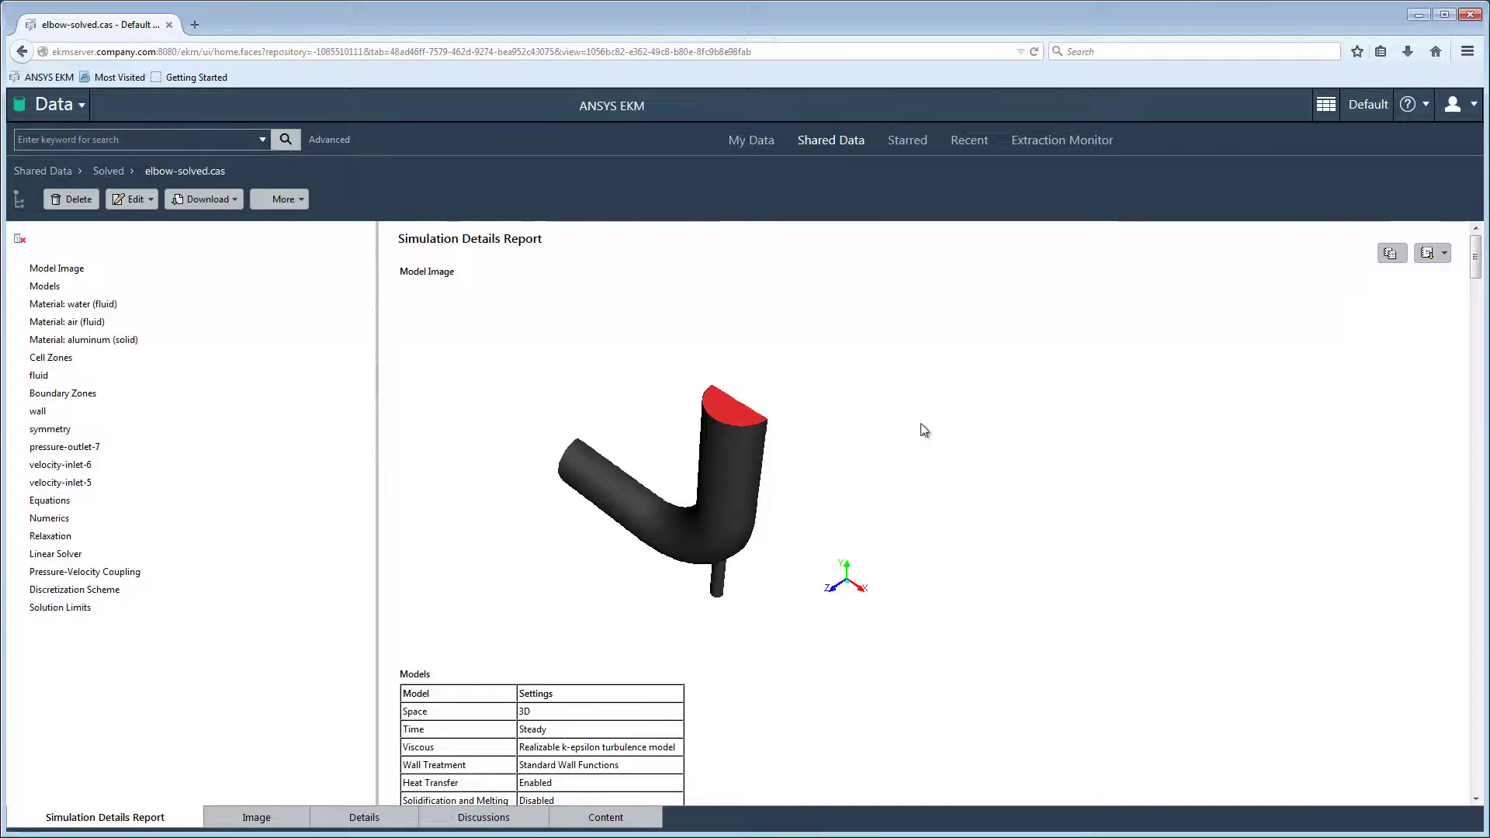
pyautogui.moveTo(1477, 260); pyautogui.dragTo(1464, 317)
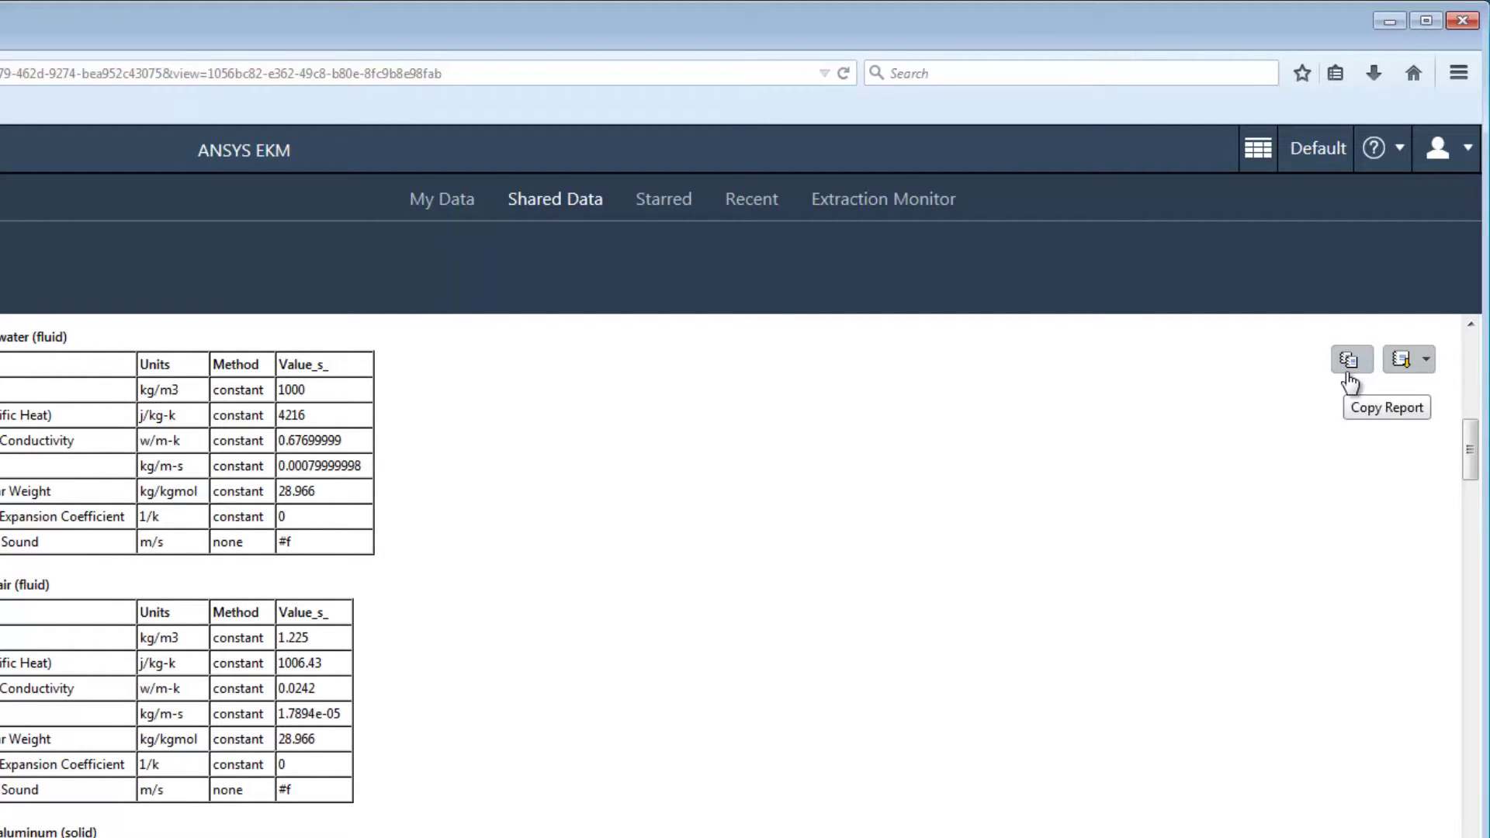
pyautogui.click(1428, 371)
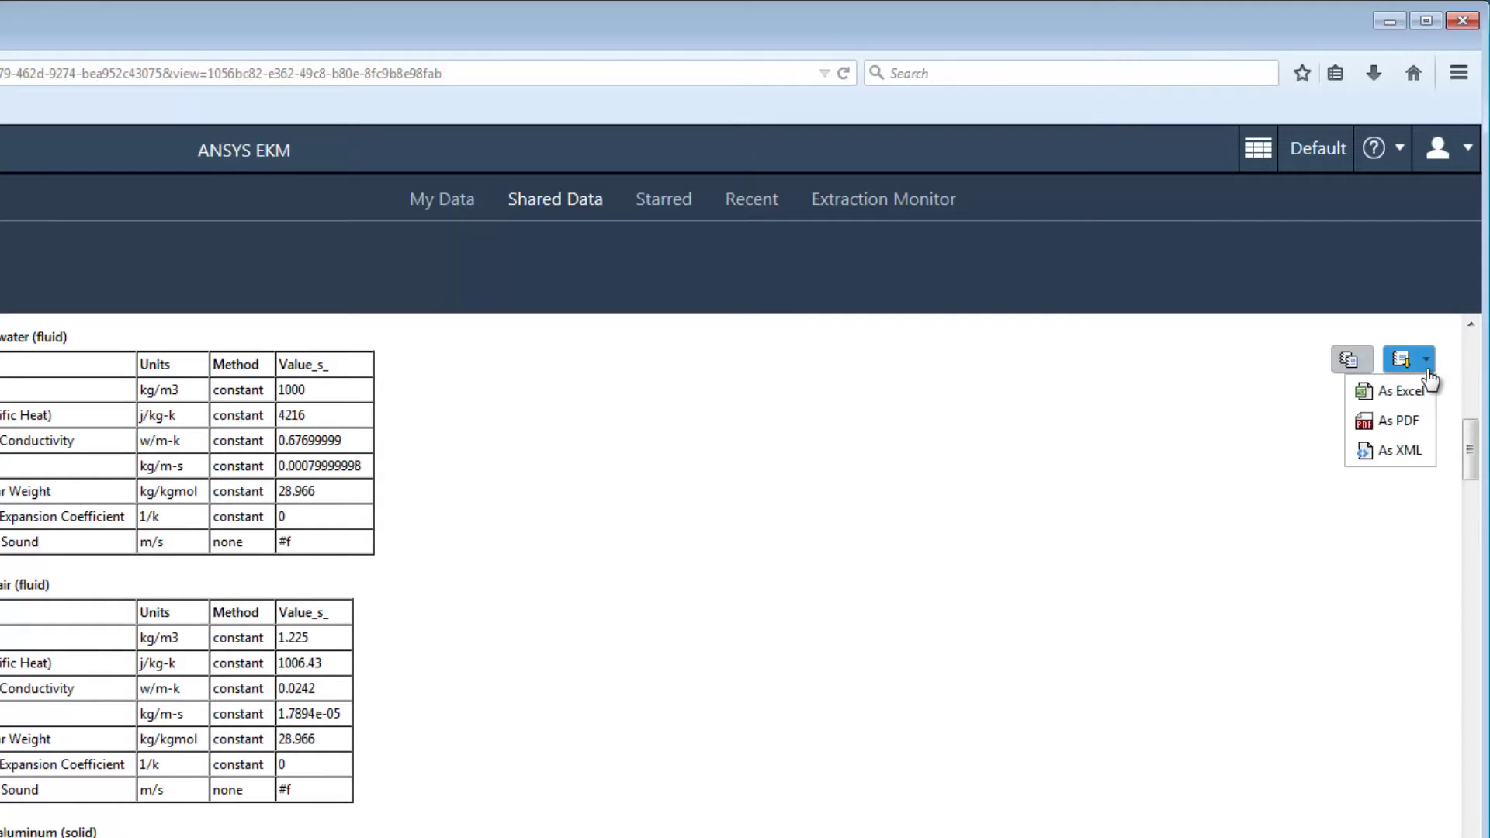